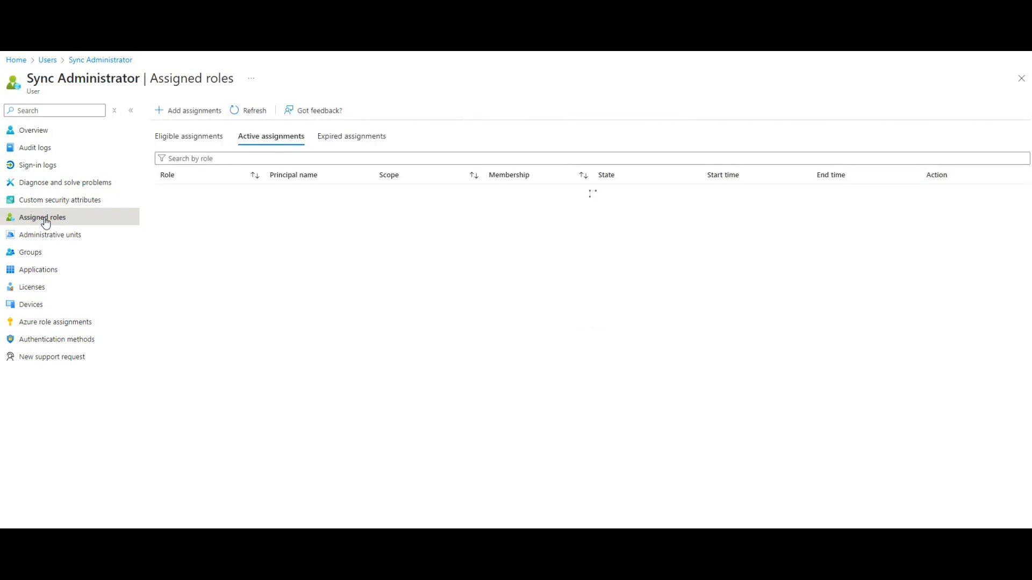
Step: Review the Sync Administrator user's overview and its eligible, active and expired role assignments
{"action": "left_click", "coordinate": [190, 141]}
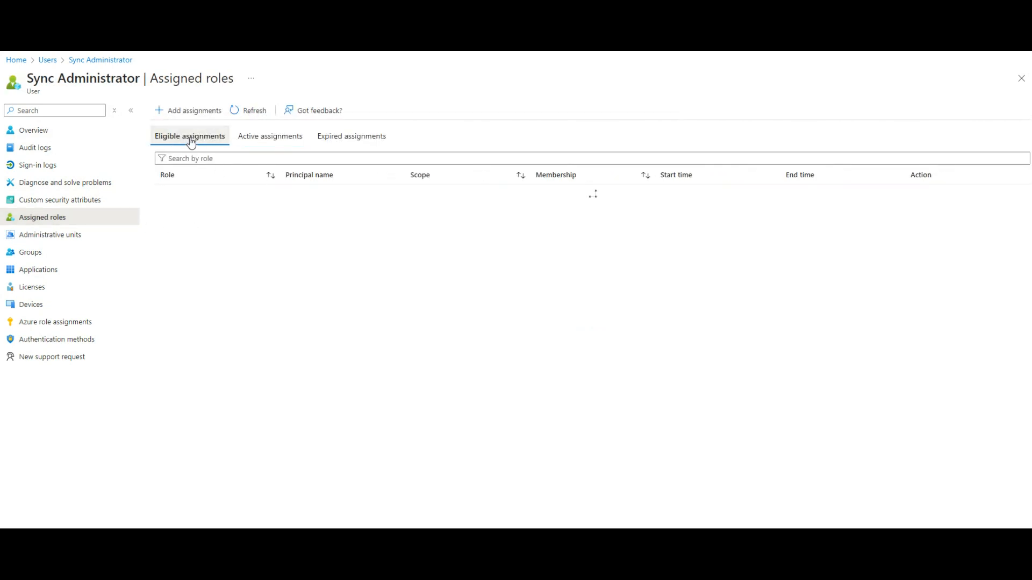
{"action": "left_click", "coordinate": [288, 138]}
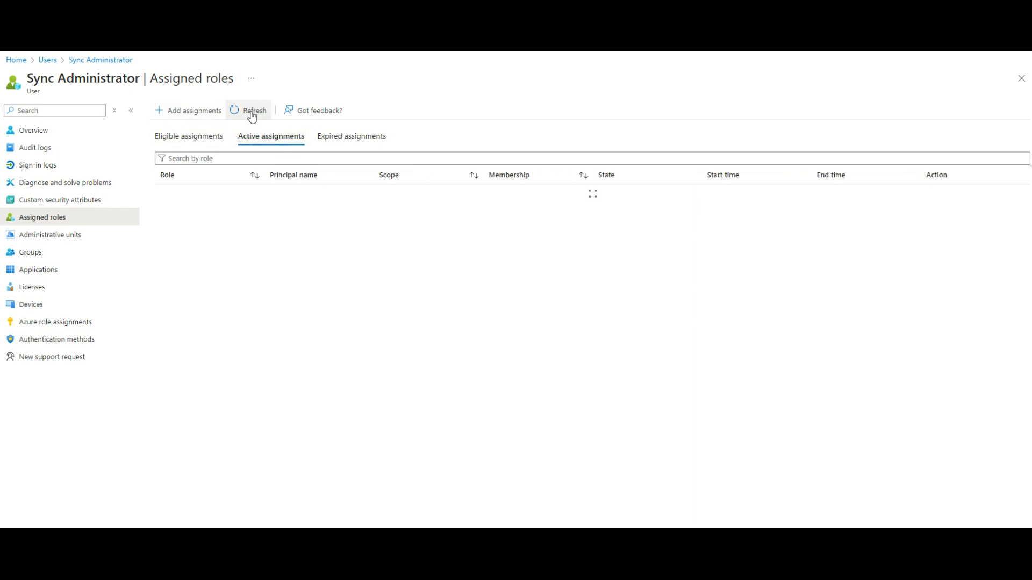
{"action": "left_click", "coordinate": [85, 61]}
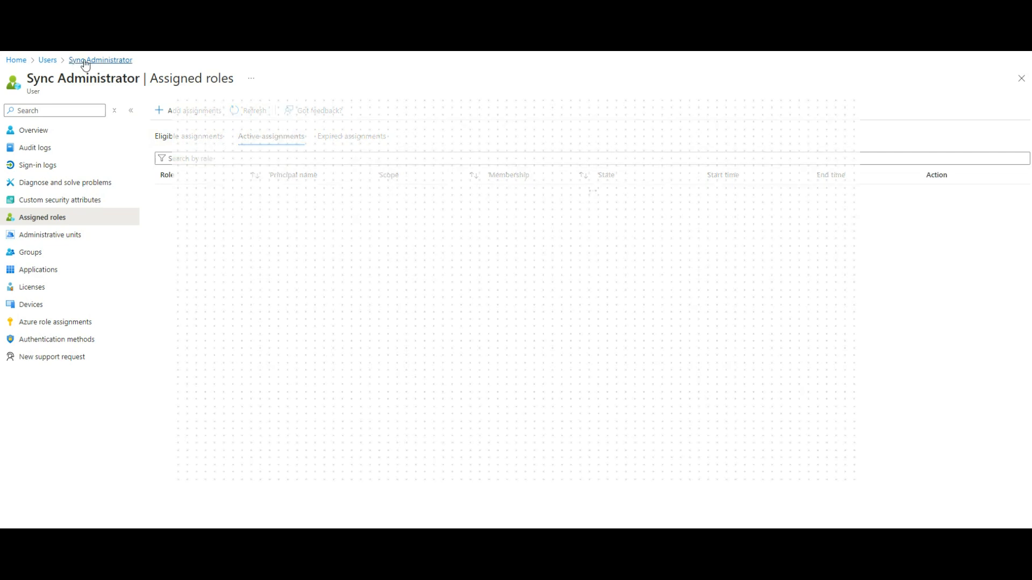
{"action": "left_click", "coordinate": [49, 61]}
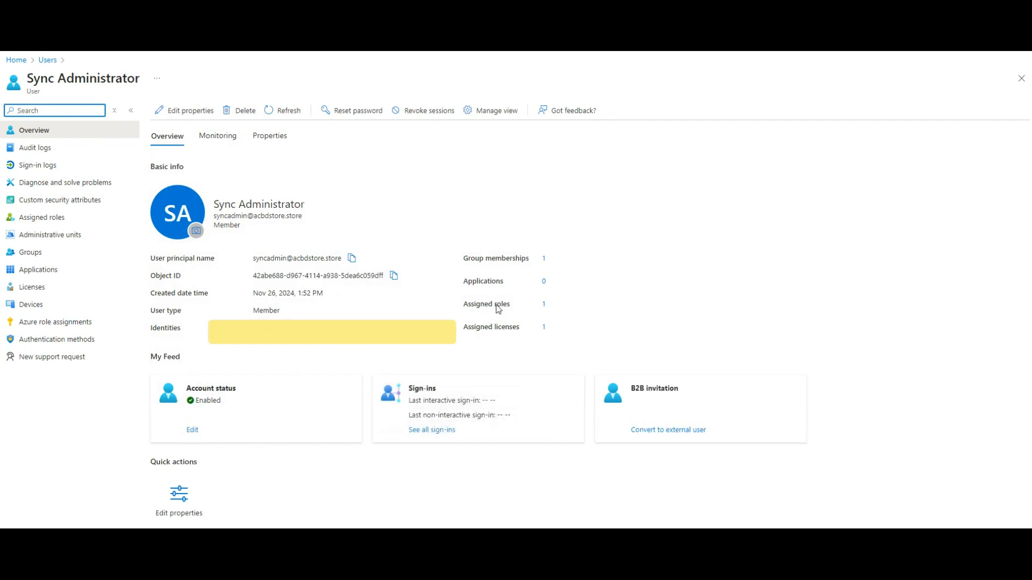
{"action": "left_click", "coordinate": [545, 306]}
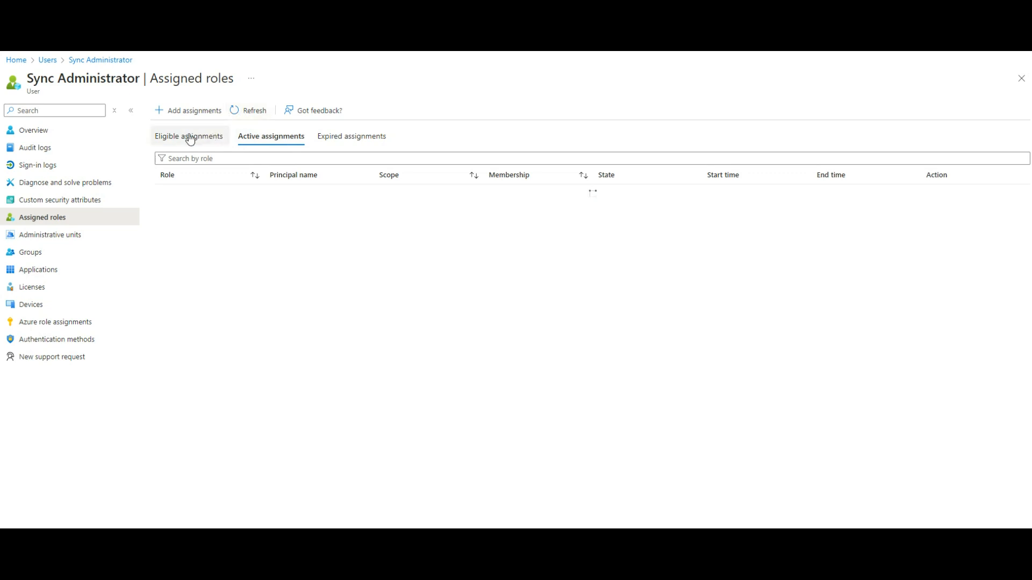
{"action": "left_click", "coordinate": [344, 138]}
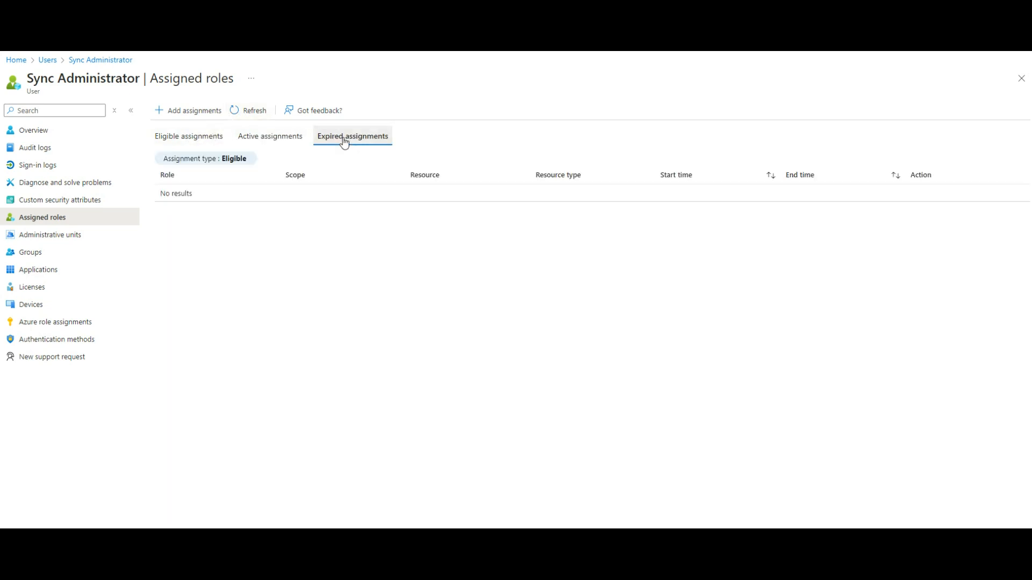
{"action": "left_click", "coordinate": [264, 137]}
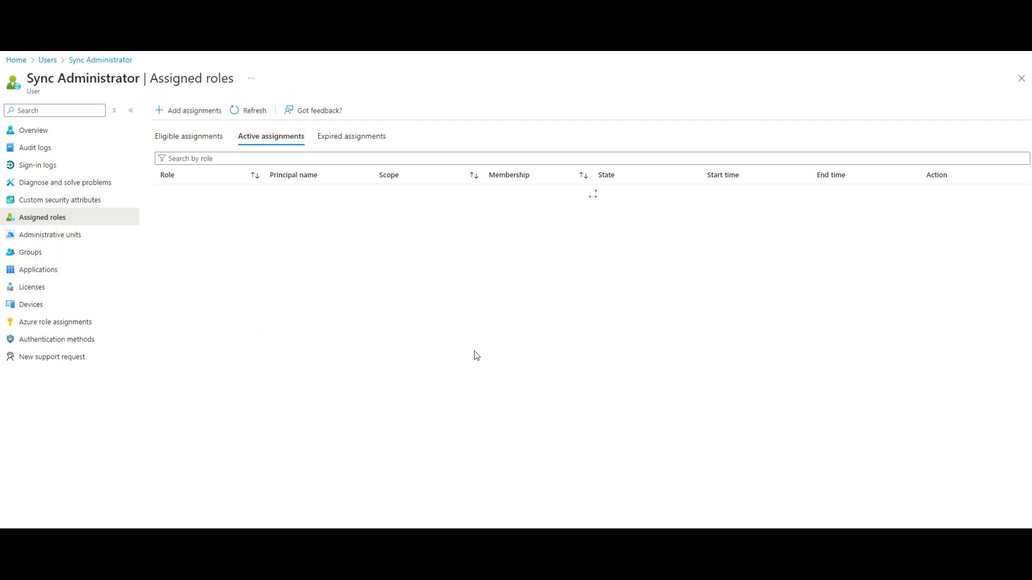
Step: Switch to the DC01-acbdstore virtual machine, view the on-prem Users unit in Active Directory Users and Computers, and close the console
{"action": "mouse_move", "coordinate": [758, 552]}
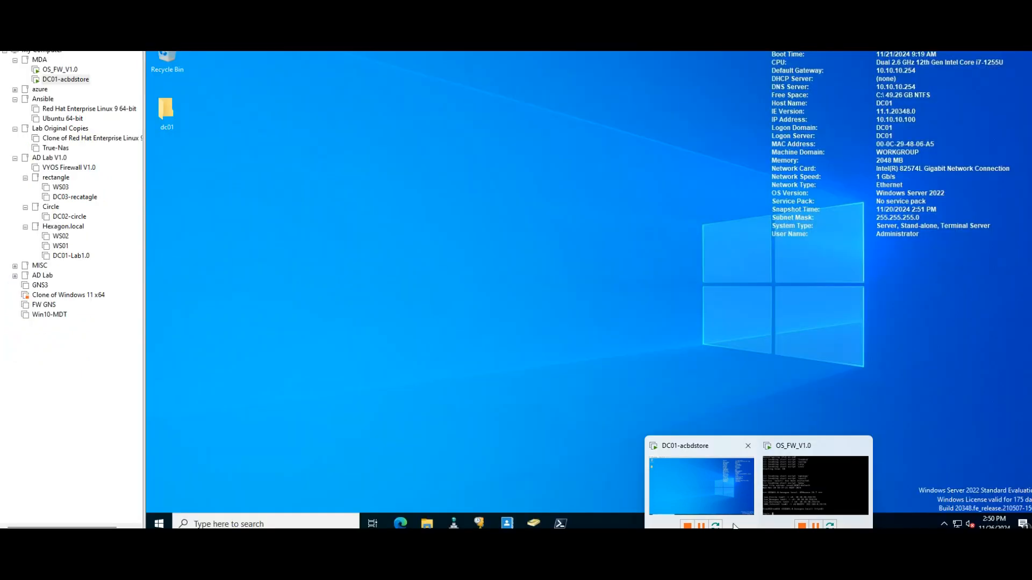
{"action": "left_click", "coordinate": [721, 506]}
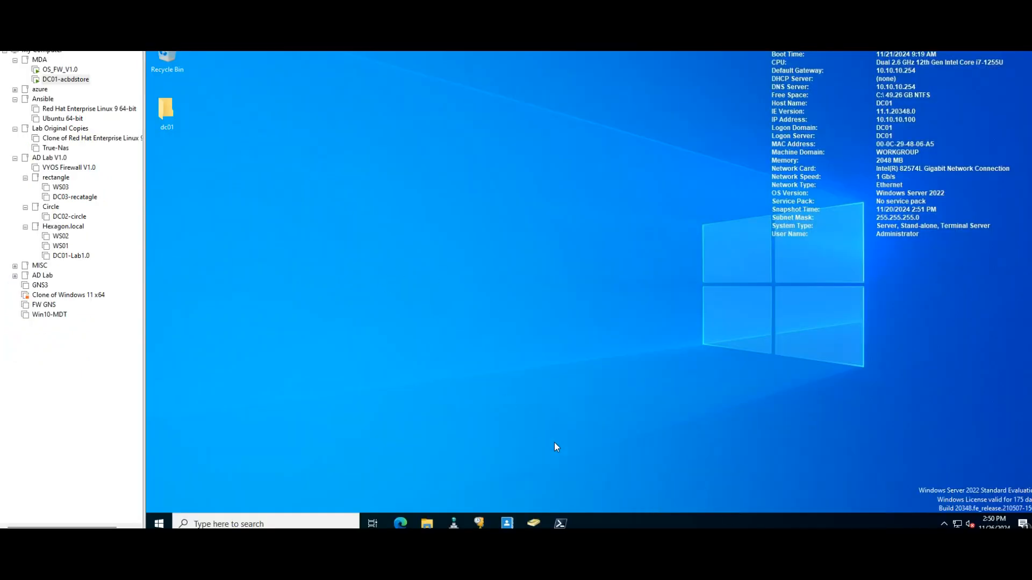
{"action": "left_click", "coordinate": [533, 522]}
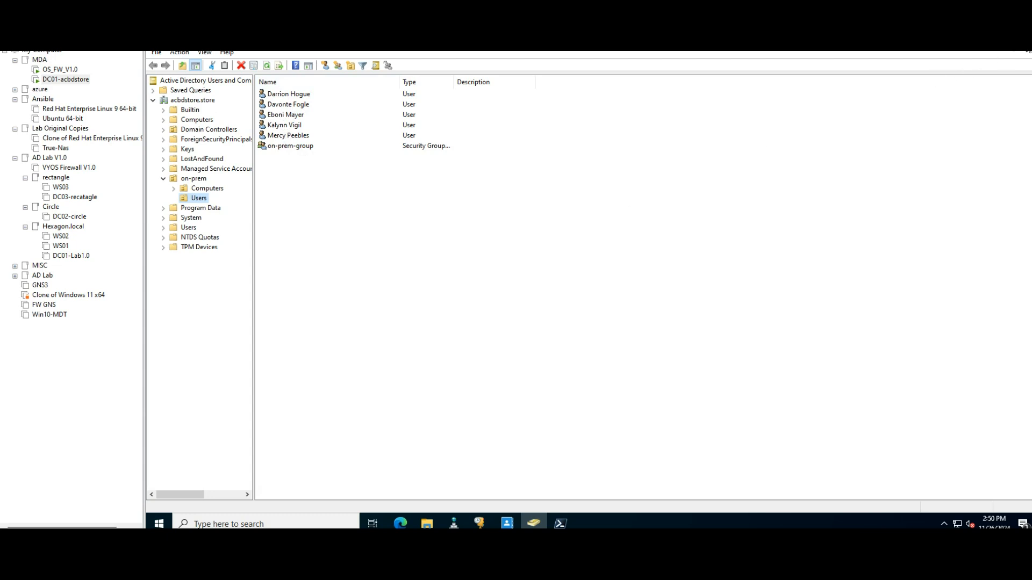
{"action": "left_click", "coordinate": [1026, 52]}
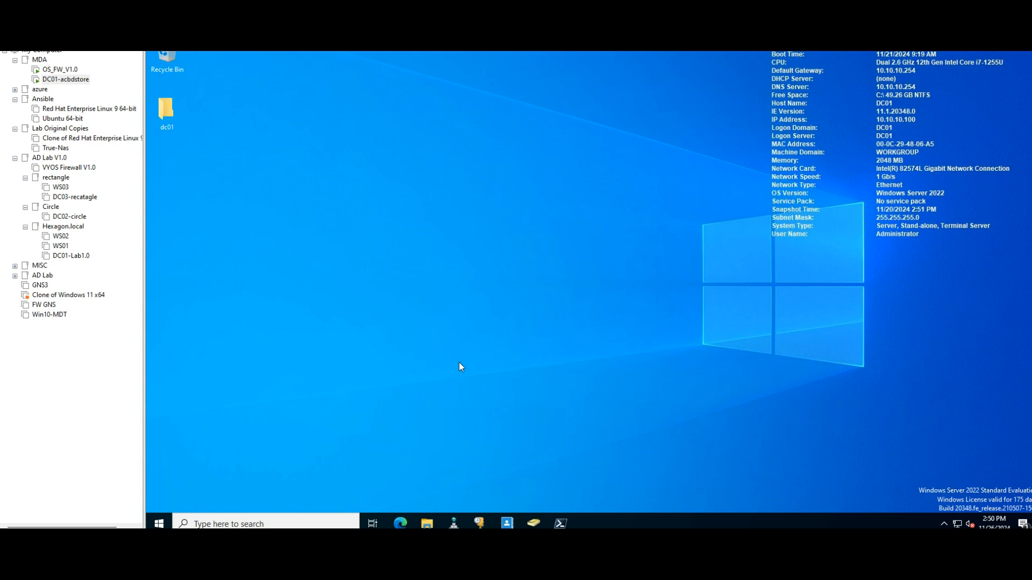
Step: Run the AzureADConnect installer from the dc01 folder and close the folder window
{"action": "left_click", "coordinate": [401, 523]}
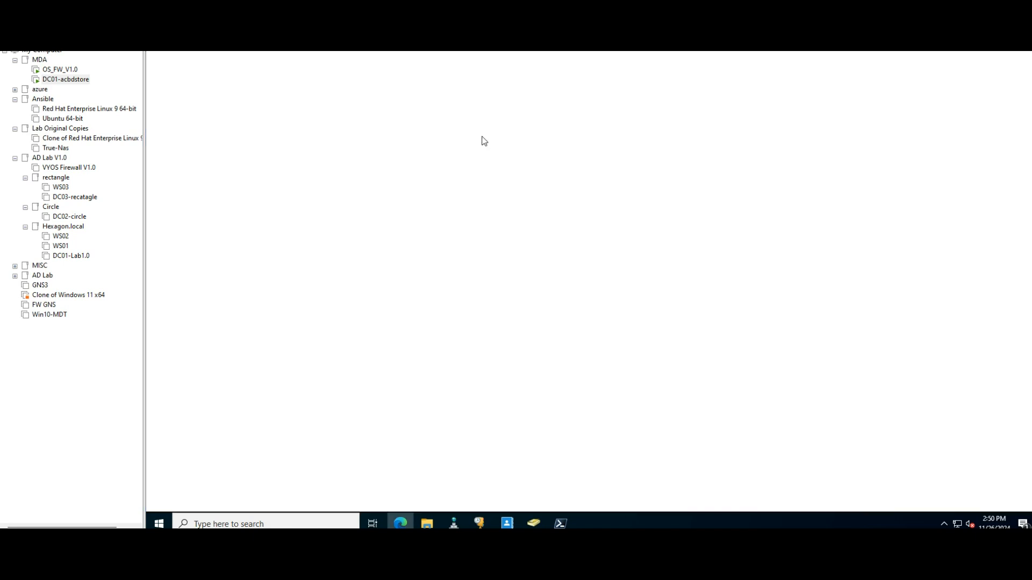
{"action": "left_click", "coordinate": [1022, 51]}
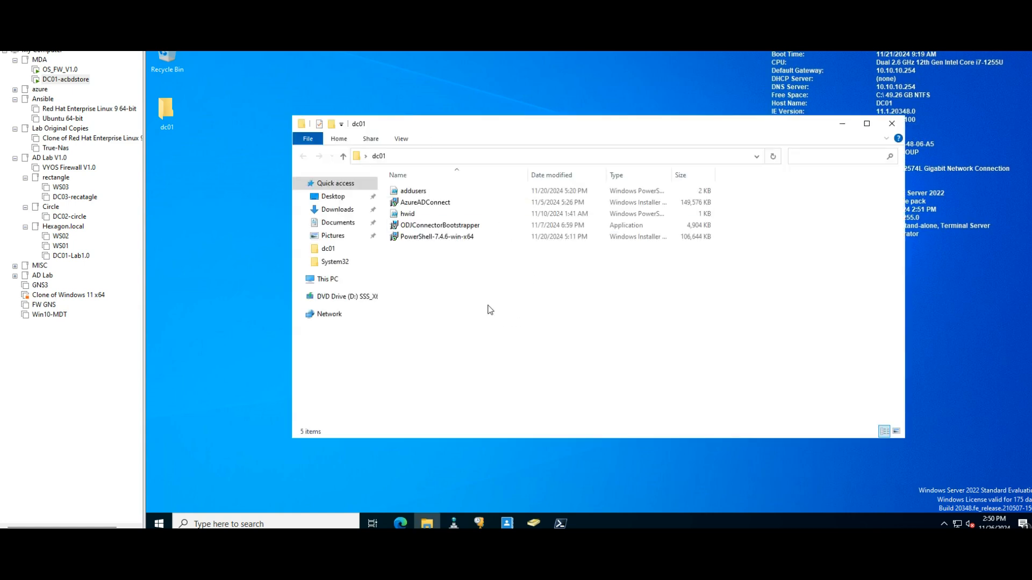
{"action": "left_click", "coordinate": [426, 206]}
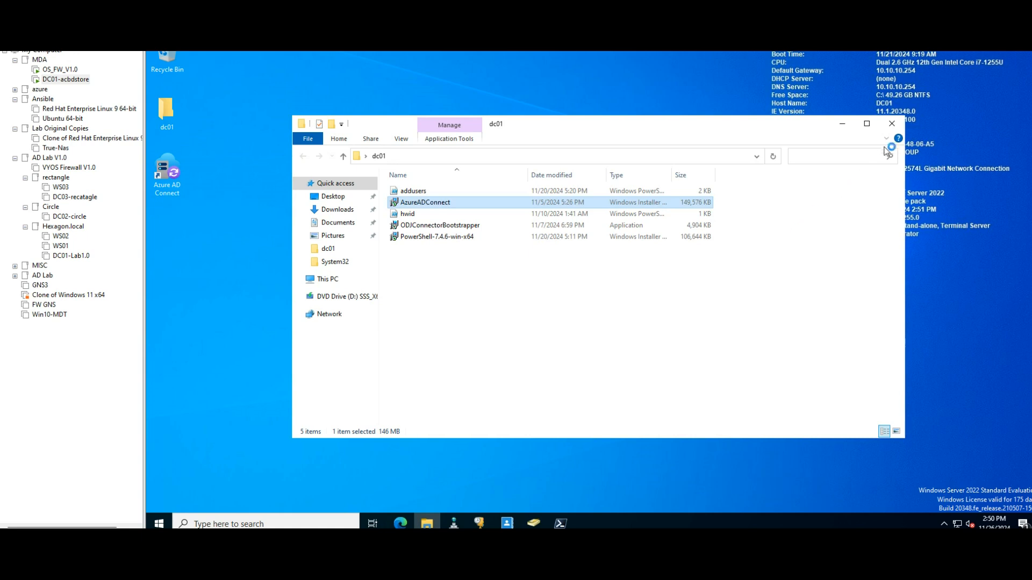
{"action": "left_click", "coordinate": [889, 127]}
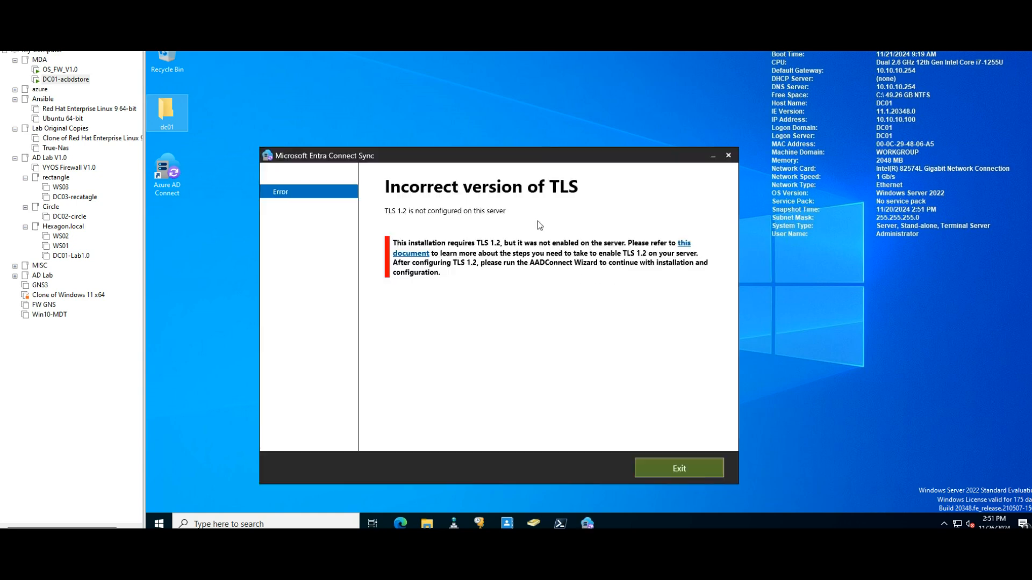
Step: Open the linked TLS 1.2 document from the Entra Connect Sync error page, with Microsoft Edge set as the app to always use
{"action": "left_click_drag", "start_coordinate": [467, 154], "coordinate": [484, 117]}
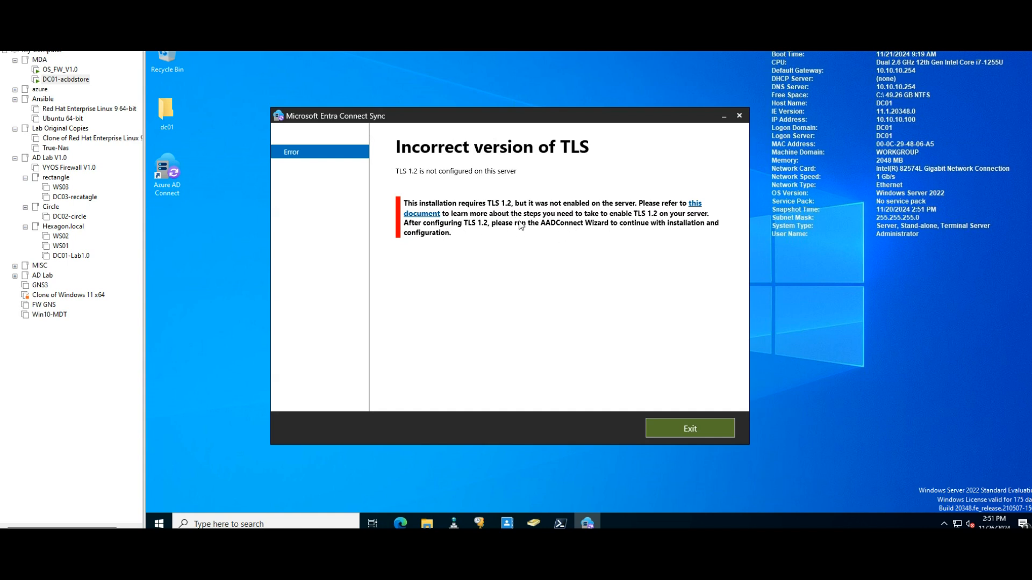
{"action": "left_click", "coordinate": [696, 208]}
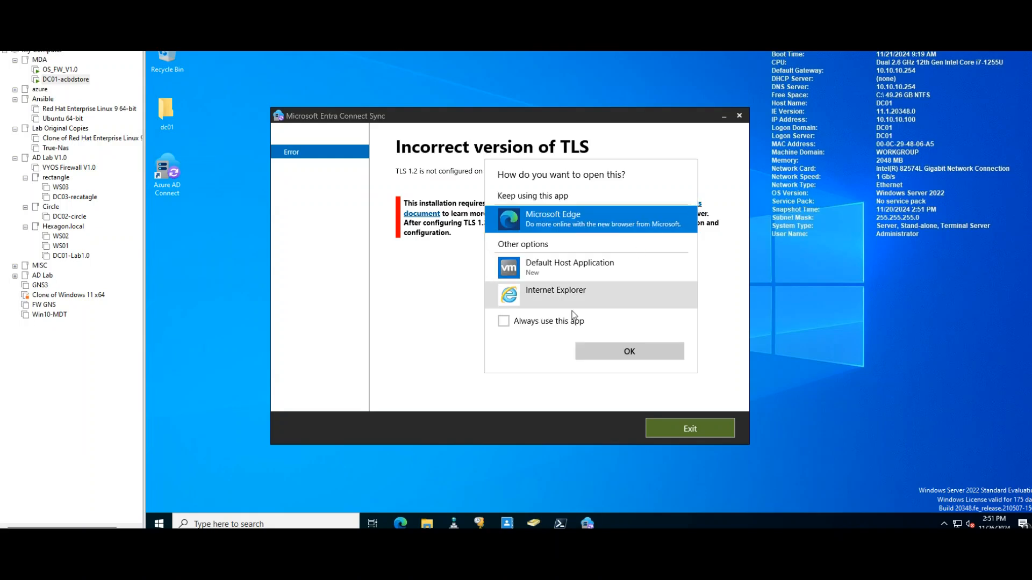
{"action": "left_click", "coordinate": [503, 321]}
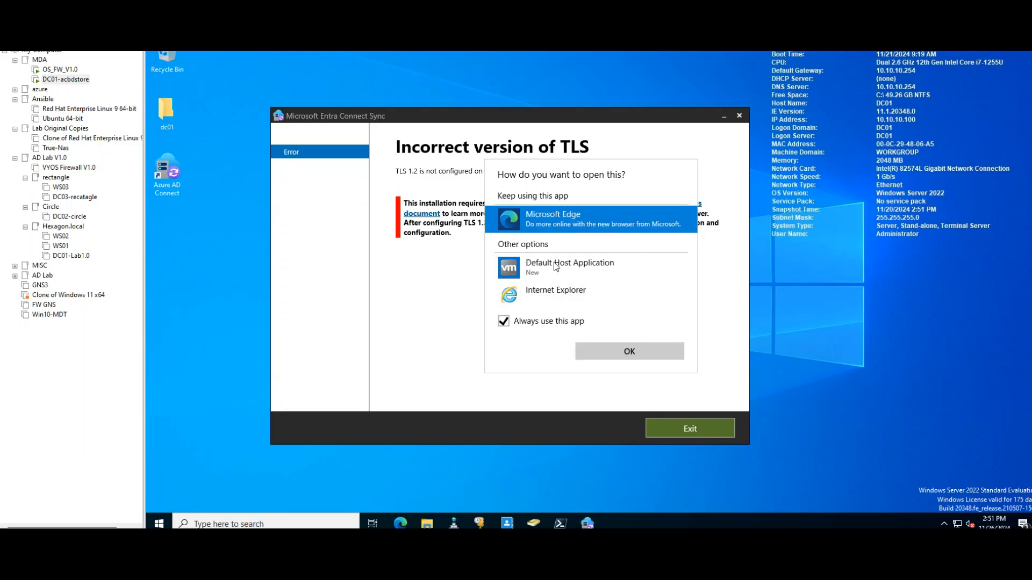
{"action": "left_click", "coordinate": [613, 356]}
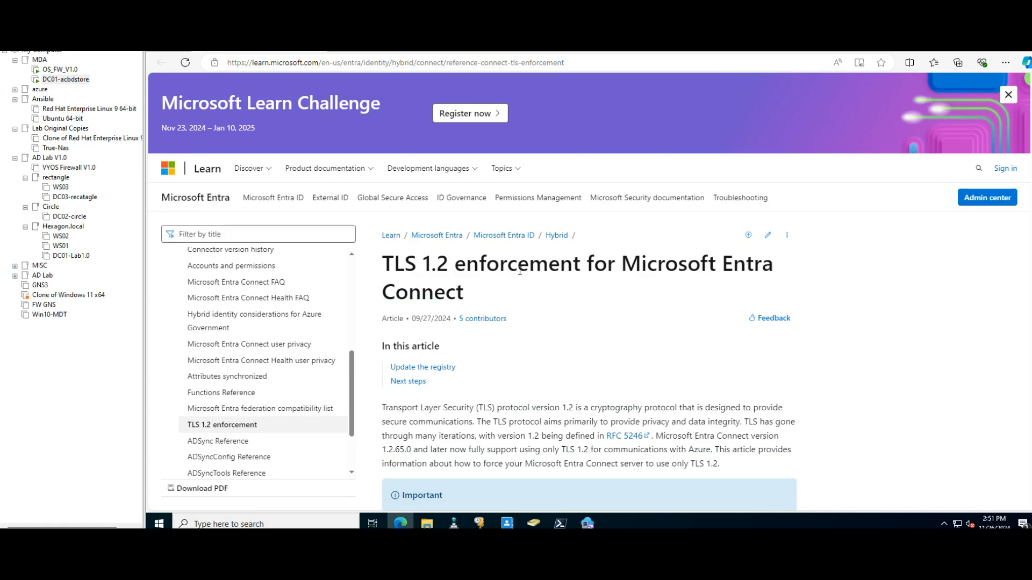
Step: Copy the PowerShell script to enable TLS 1.2 from the TLS 1.2 enforcement article
{"action": "scroll", "coordinate": [665, 301], "scroll_direction": "down", "scroll_amount": 3}
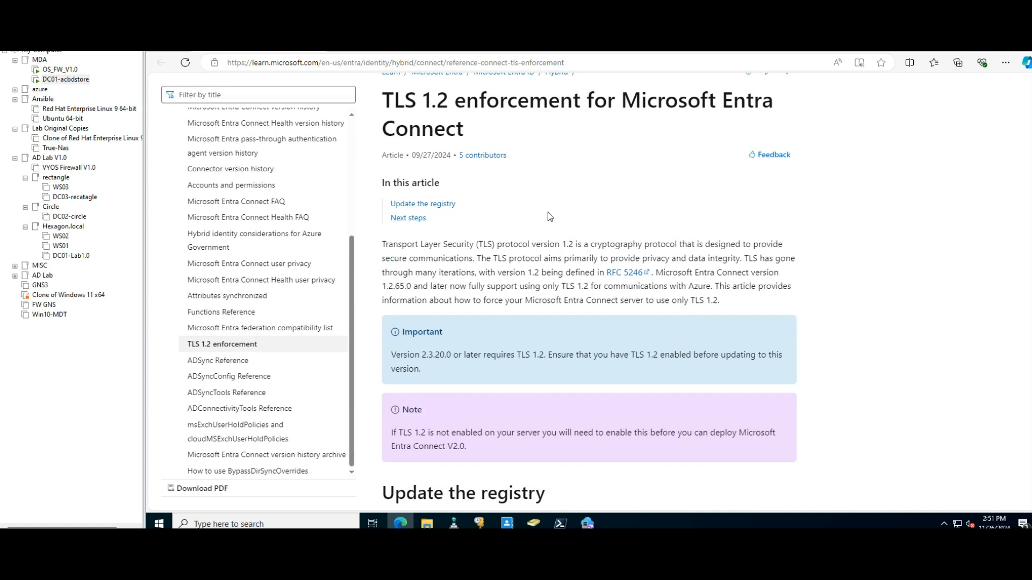
{"action": "scroll", "coordinate": [549, 216], "scroll_direction": "down", "scroll_amount": 1}
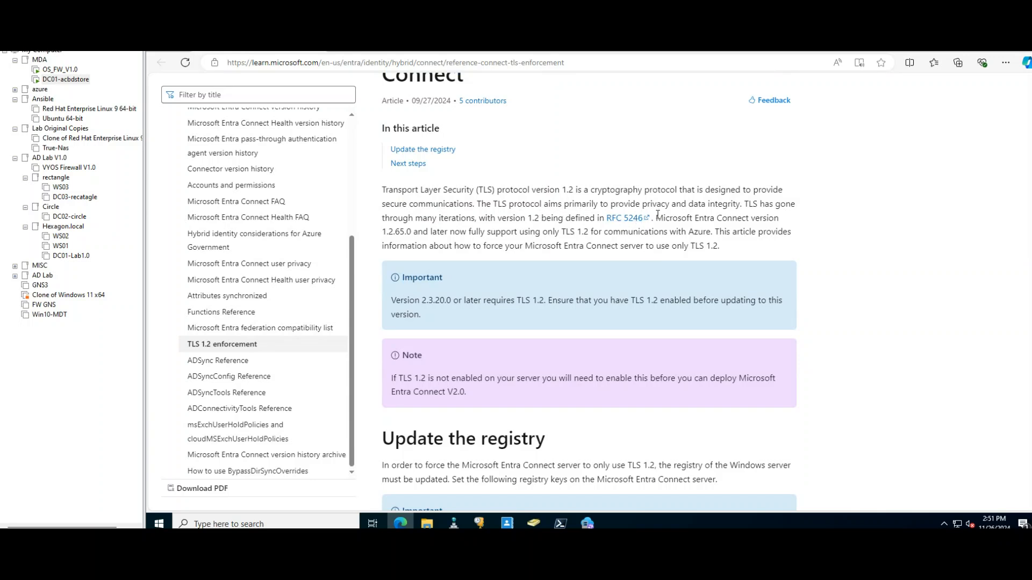
{"action": "scroll", "coordinate": [656, 214], "scroll_direction": "down", "scroll_amount": 3}
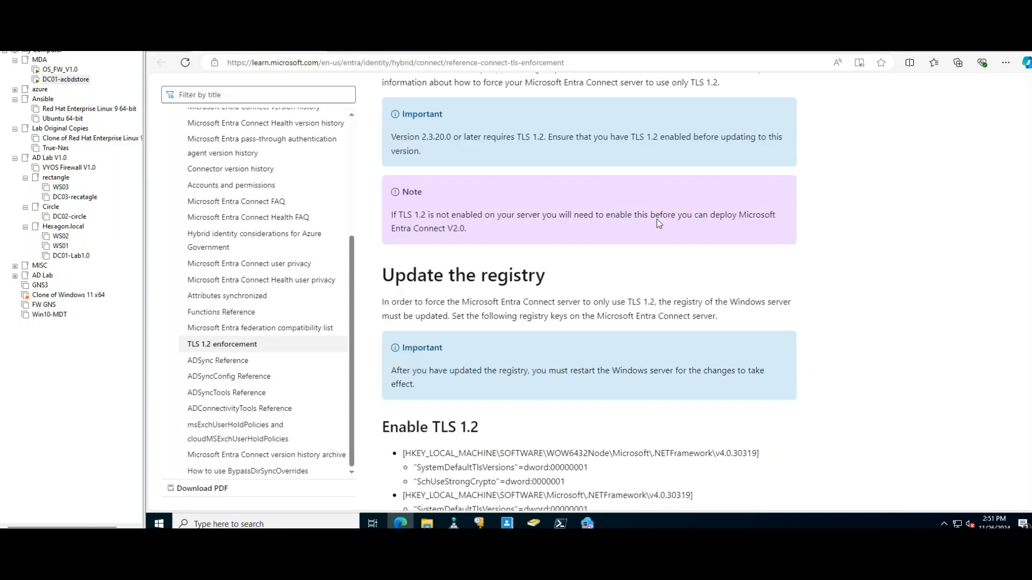
{"action": "scroll", "coordinate": [657, 220], "scroll_direction": "down", "scroll_amount": 3}
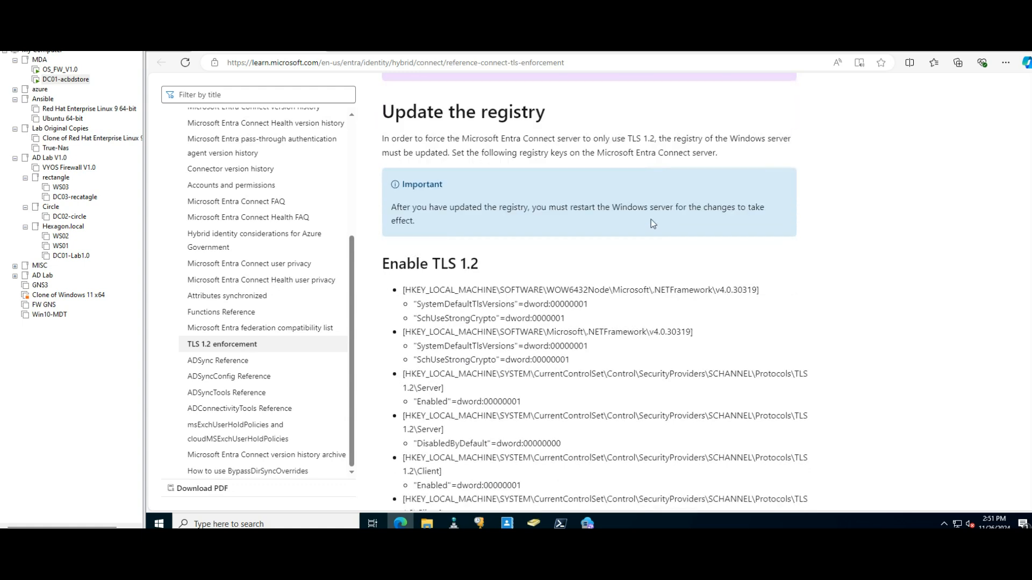
{"action": "scroll", "coordinate": [651, 221], "scroll_direction": "down", "scroll_amount": 5}
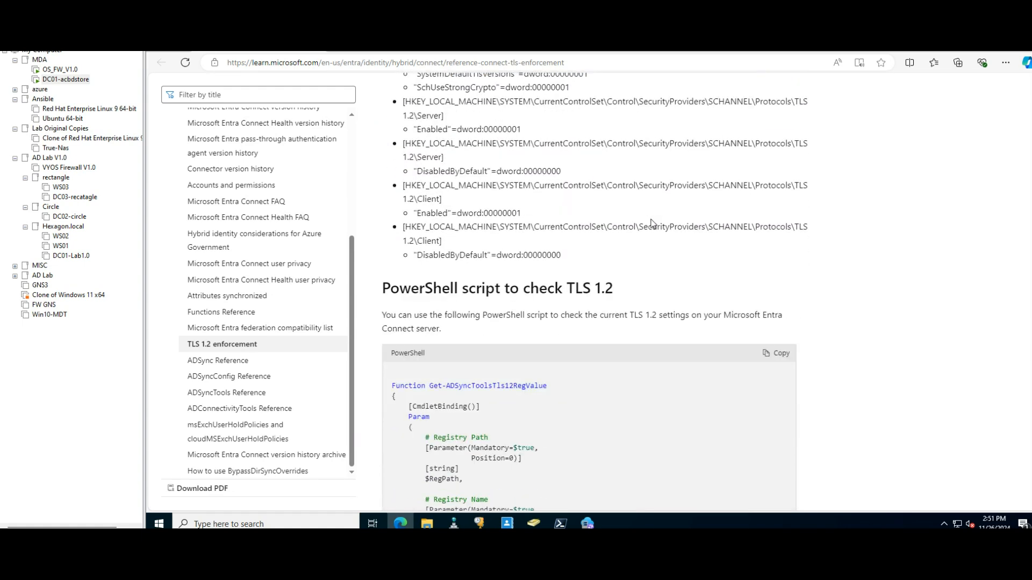
{"action": "scroll", "coordinate": [651, 222], "scroll_direction": "down", "scroll_amount": 1}
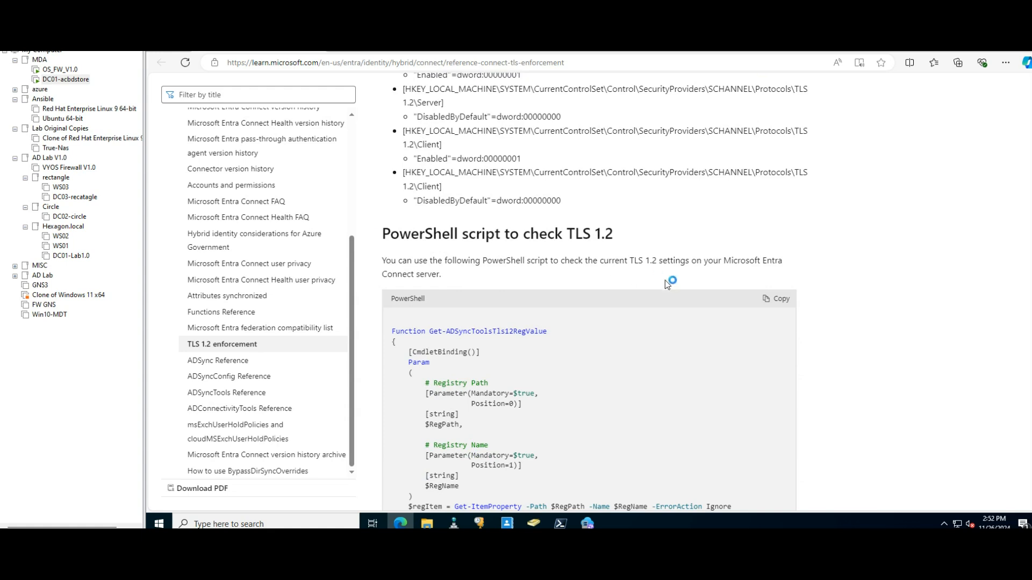
{"action": "scroll", "coordinate": [618, 305], "scroll_direction": "down", "scroll_amount": 8}
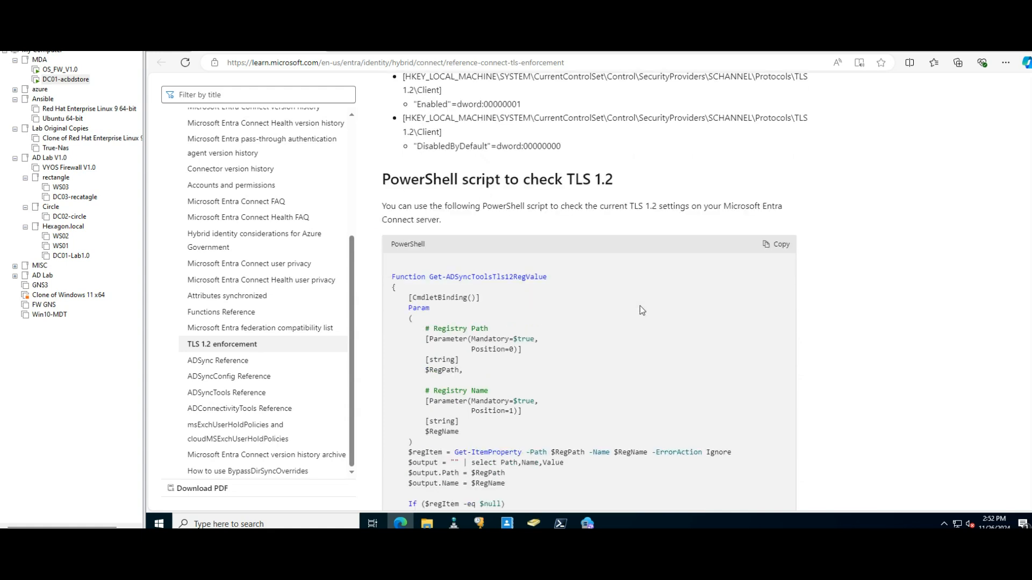
{"action": "scroll", "coordinate": [647, 310], "scroll_direction": "down", "scroll_amount": 7}
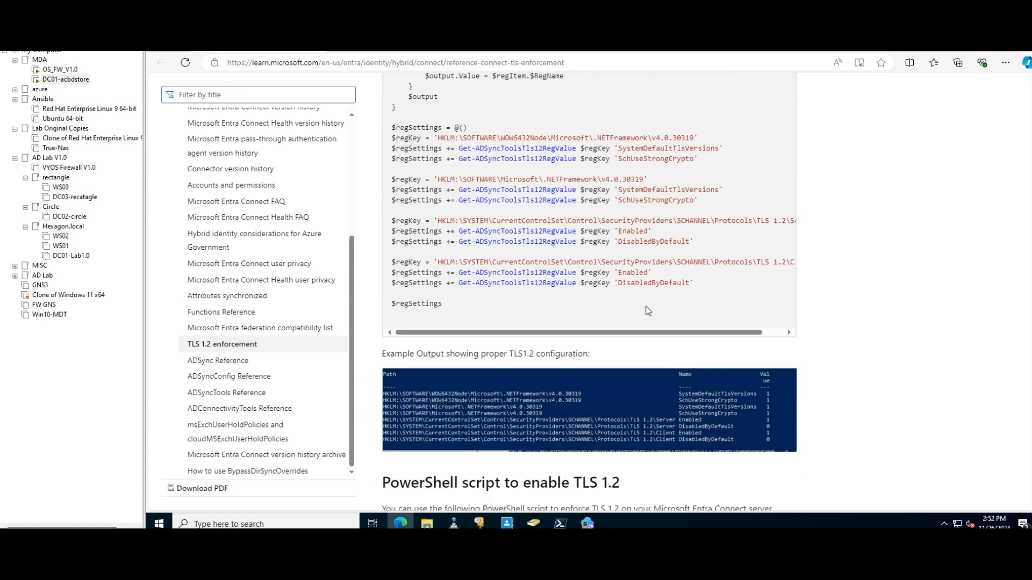
{"action": "scroll", "coordinate": [648, 310], "scroll_direction": "down", "scroll_amount": 2}
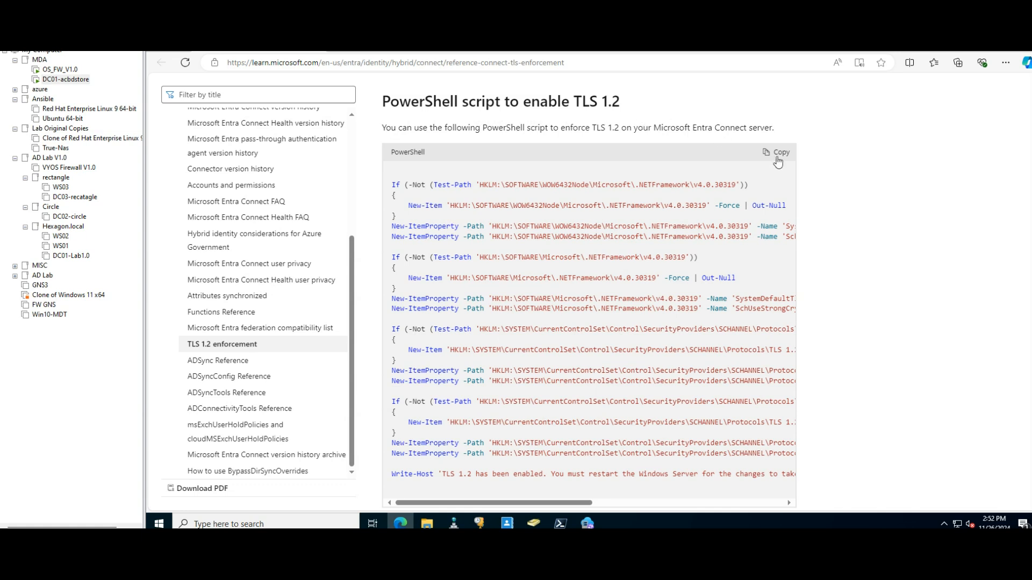
{"action": "scroll", "coordinate": [912, 278], "scroll_direction": "down", "scroll_amount": 1}
{"action": "scroll", "coordinate": [914, 281], "scroll_direction": "up", "scroll_amount": 1}
{"action": "scroll", "coordinate": [913, 280], "scroll_direction": "up", "scroll_amount": 1}
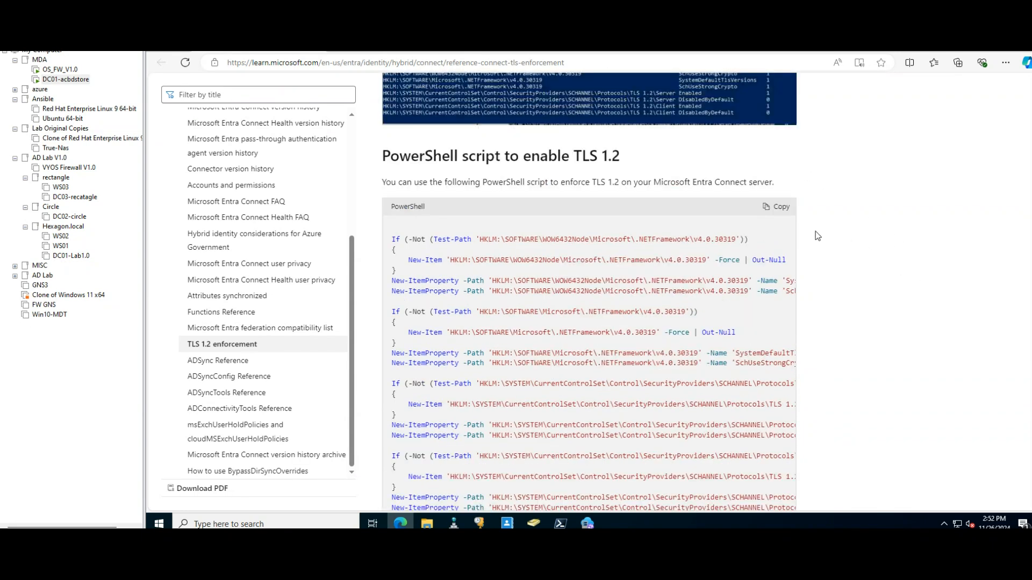
{"action": "left_click", "coordinate": [774, 213]}
Step: Run the copied TLS 1.2 script in PowerShell 7 (x64) as administrator and close the PowerShell window
{"action": "left_click", "coordinate": [200, 524]}
{"action": "type", "text": "owers"}
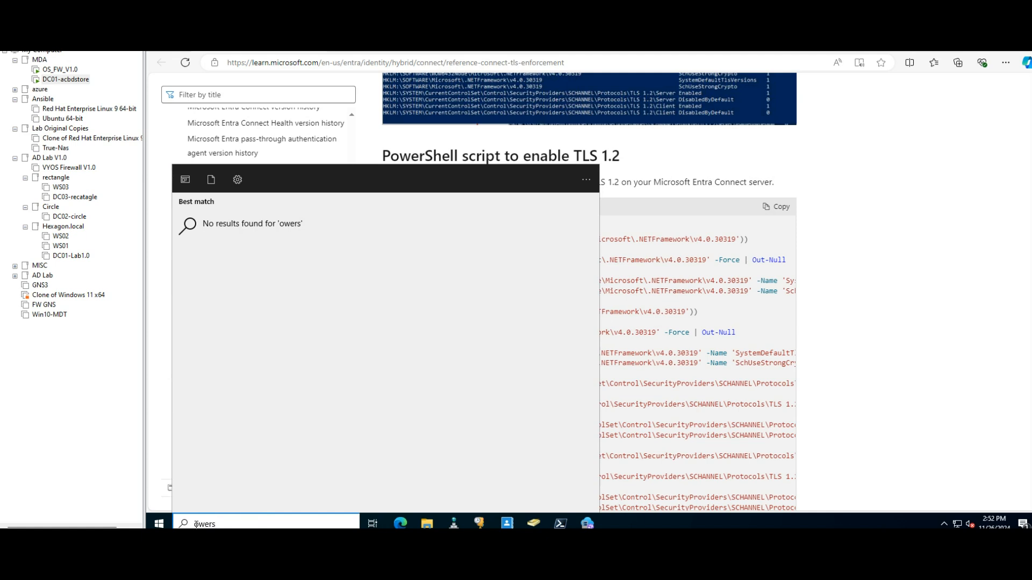
{"action": "type", "text": "p"}
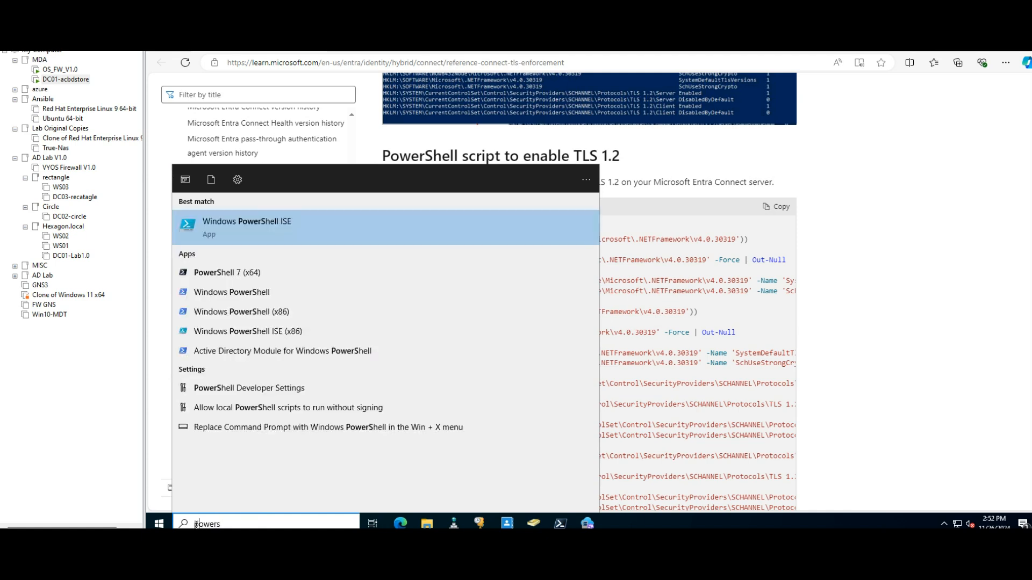
{"action": "right_click", "coordinate": [244, 276]}
{"action": "left_click", "coordinate": [294, 286]}
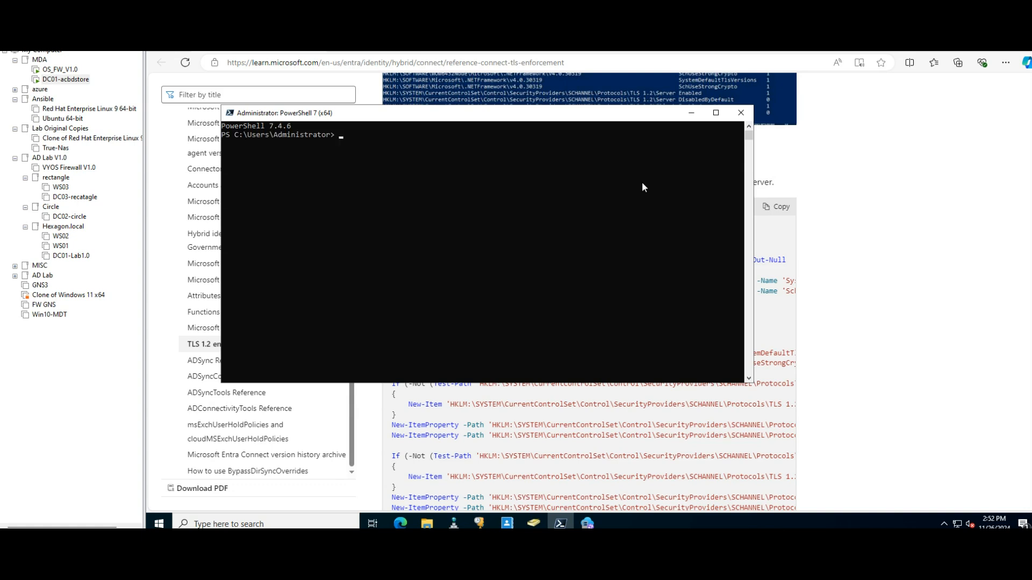
{"action": "right_click", "coordinate": [398, 183]}
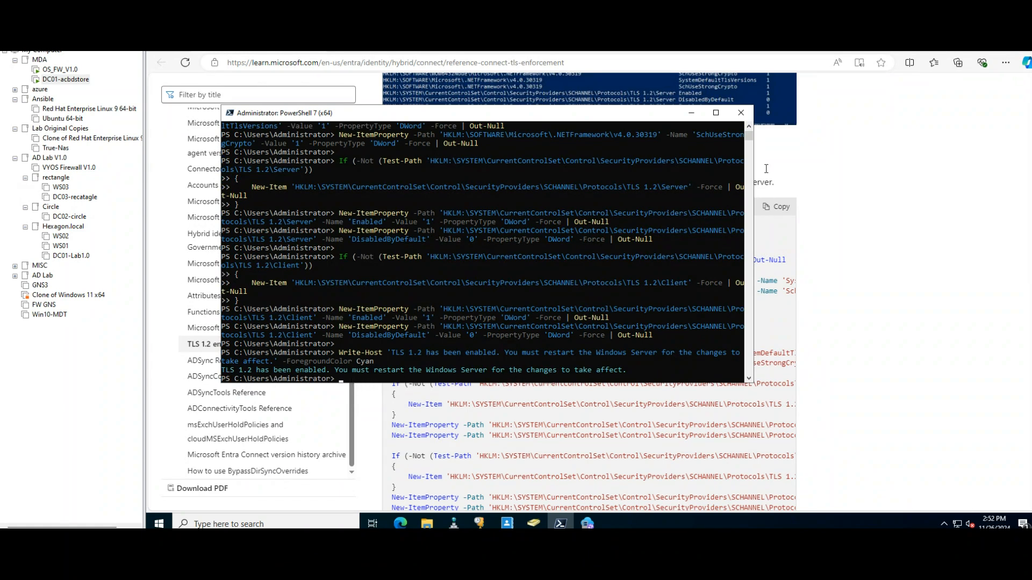
{"action": "left_click", "coordinate": [741, 112]}
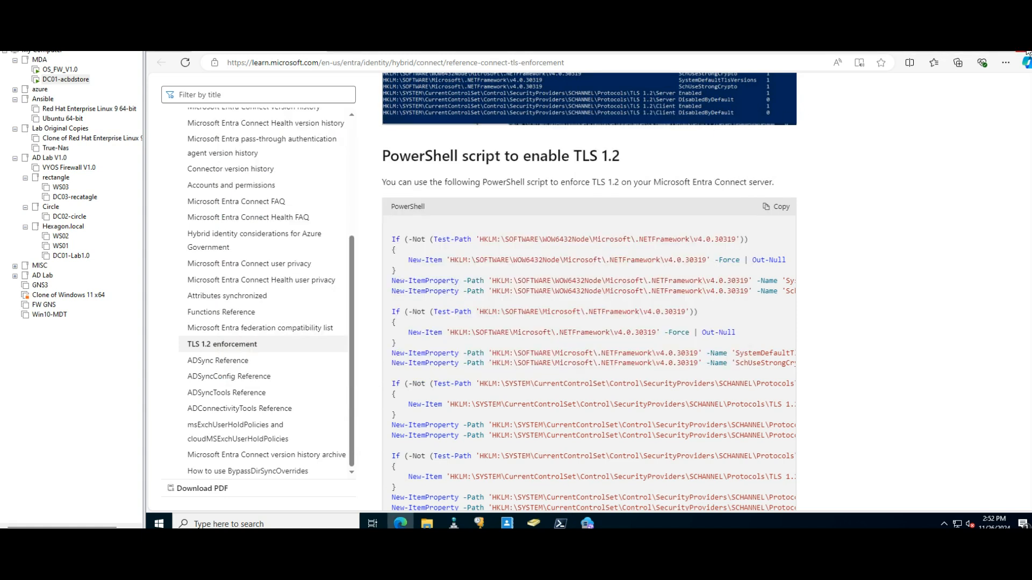
Step: Close the TLS article and the Entra Connect Sync error window, and restart the DC01 server
{"action": "left_click", "coordinate": [1025, 52]}
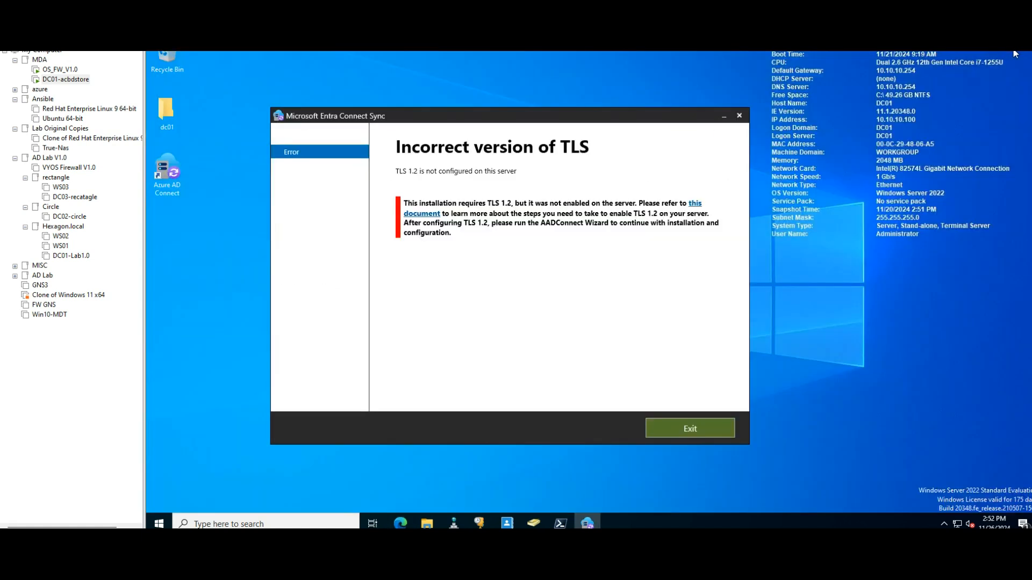
{"action": "left_click", "coordinate": [739, 118]}
{"action": "left_click", "coordinate": [164, 520]}
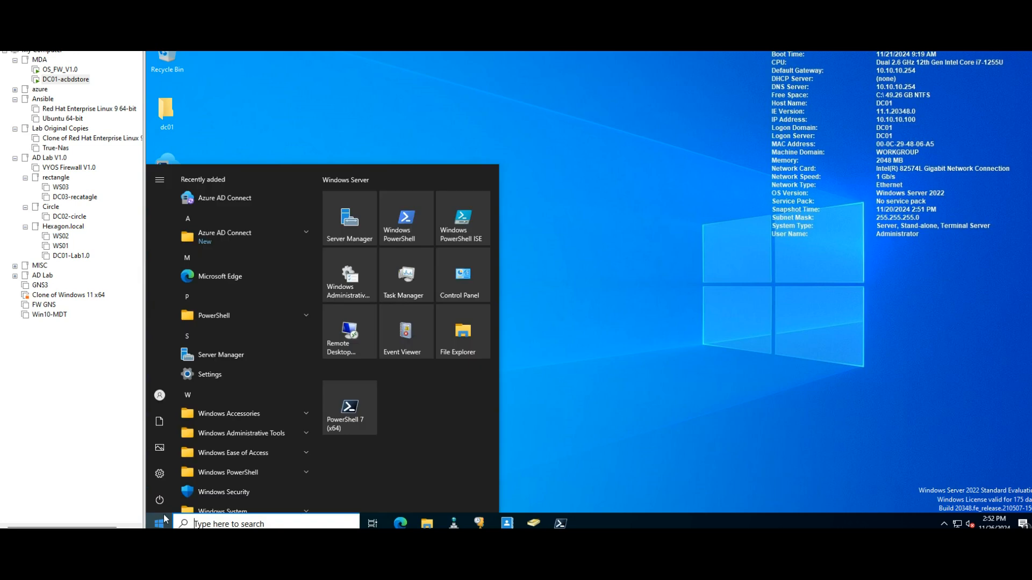
{"action": "left_click", "coordinate": [159, 503]}
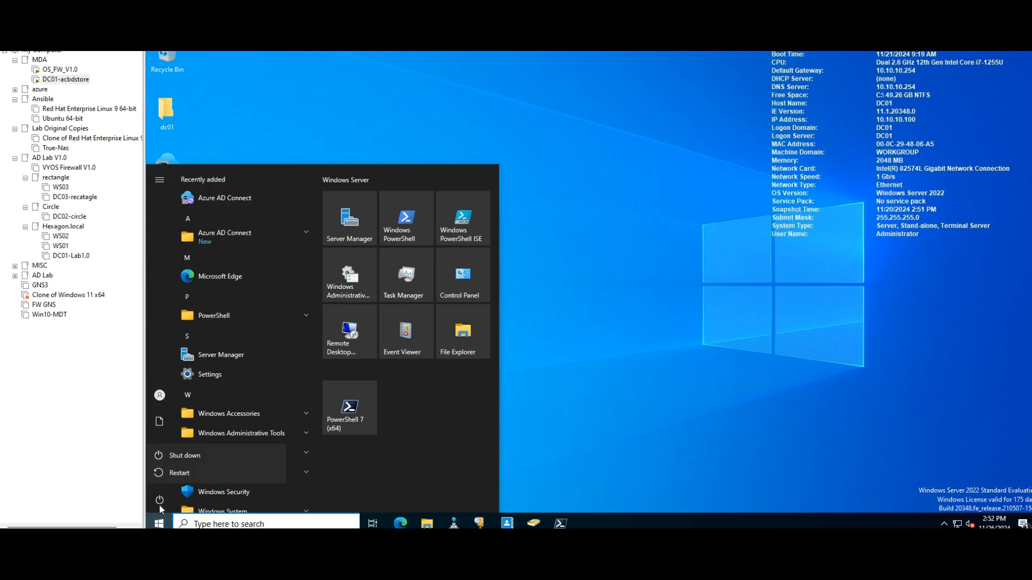
{"action": "left_click", "coordinate": [179, 471]}
{"action": "left_click", "coordinate": [318, 469]}
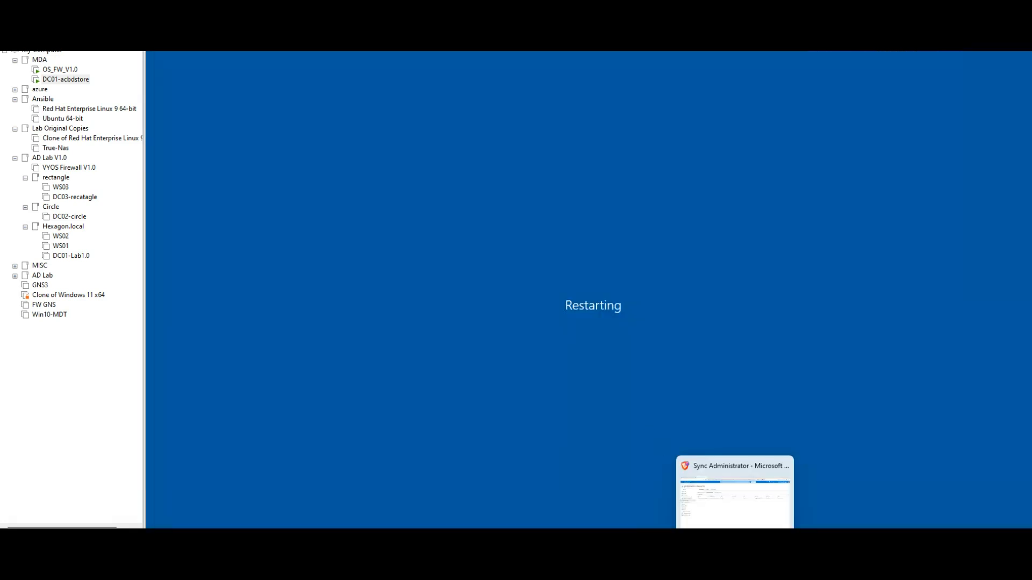
Step: Check the Sync Administrator's active role assignments in the Entra browser page and return to the DC01 virtual machine
{"action": "left_click", "coordinate": [735, 567]}
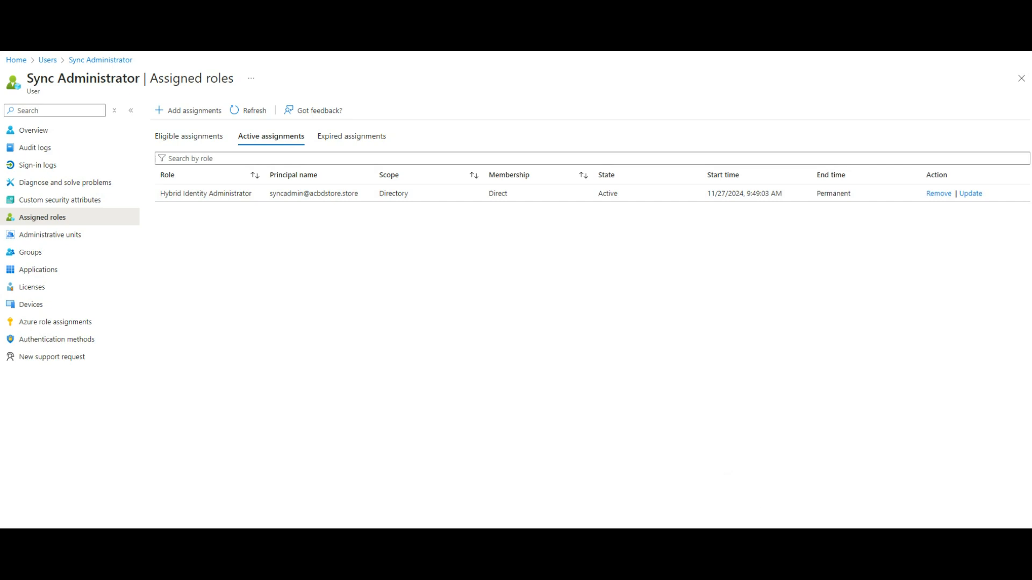
{"action": "left_click", "coordinate": [782, 512]}
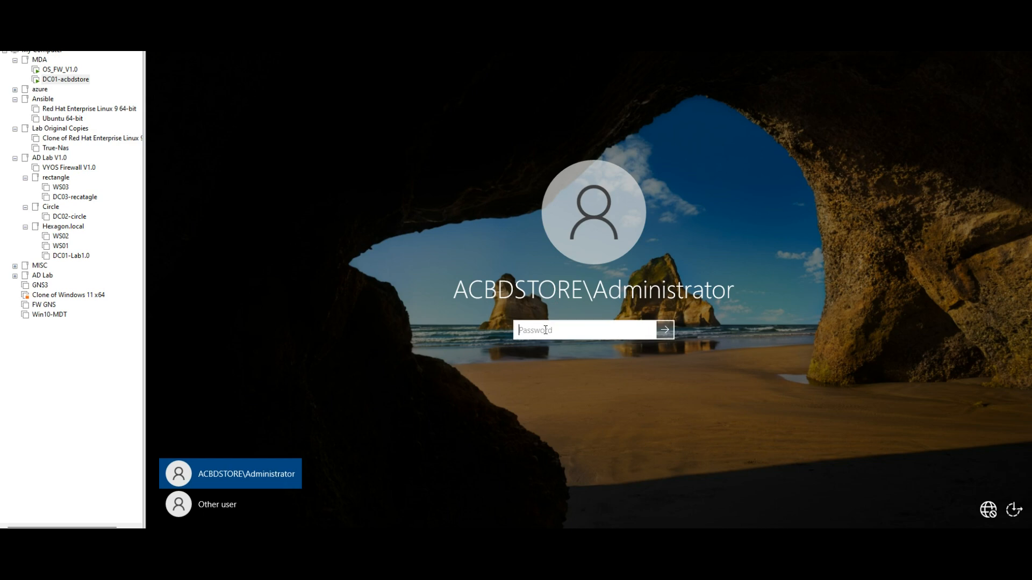
Step: Sign in to DC01 as the domain administrator by entering the account password
{"action": "type", "text": "************"}
{"action": "left_click", "coordinate": [665, 330]}
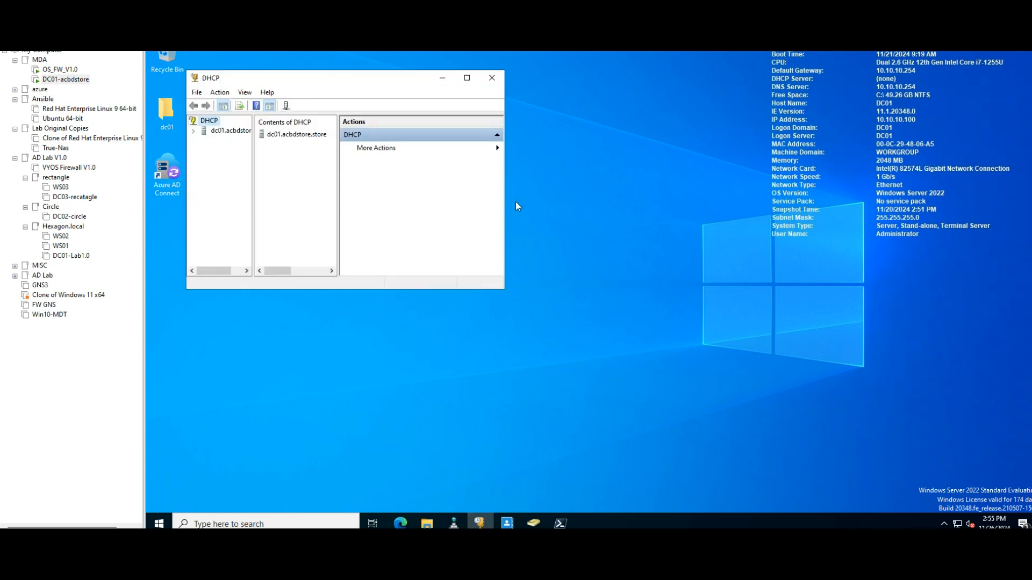
Step: Inspect the IPv4 scope of the dc01.acbdstore.store server in the DHCP console and close the console
{"action": "left_click", "coordinate": [467, 79]}
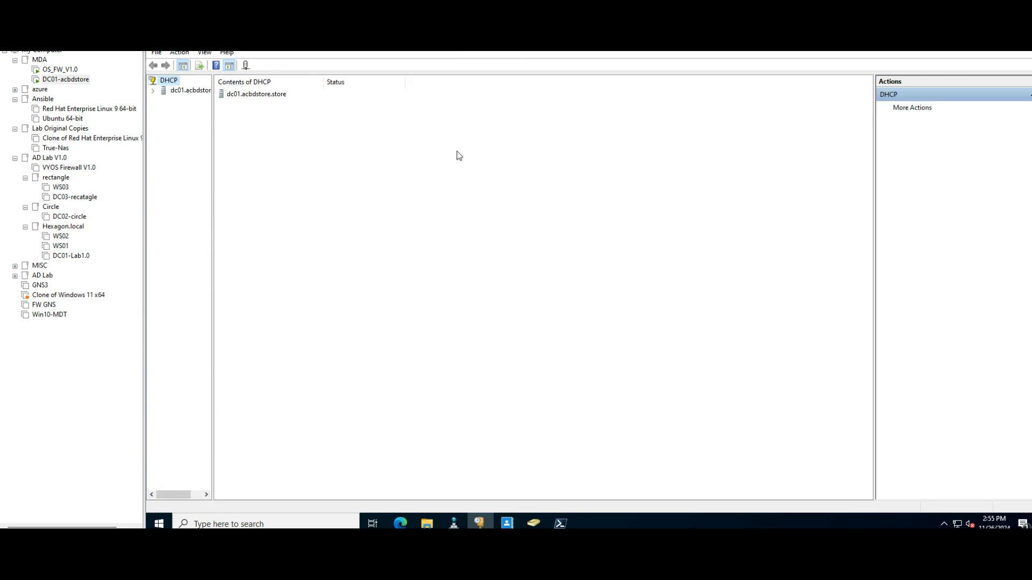
{"action": "left_click", "coordinate": [153, 90]}
{"action": "double_click", "coordinate": [186, 99]}
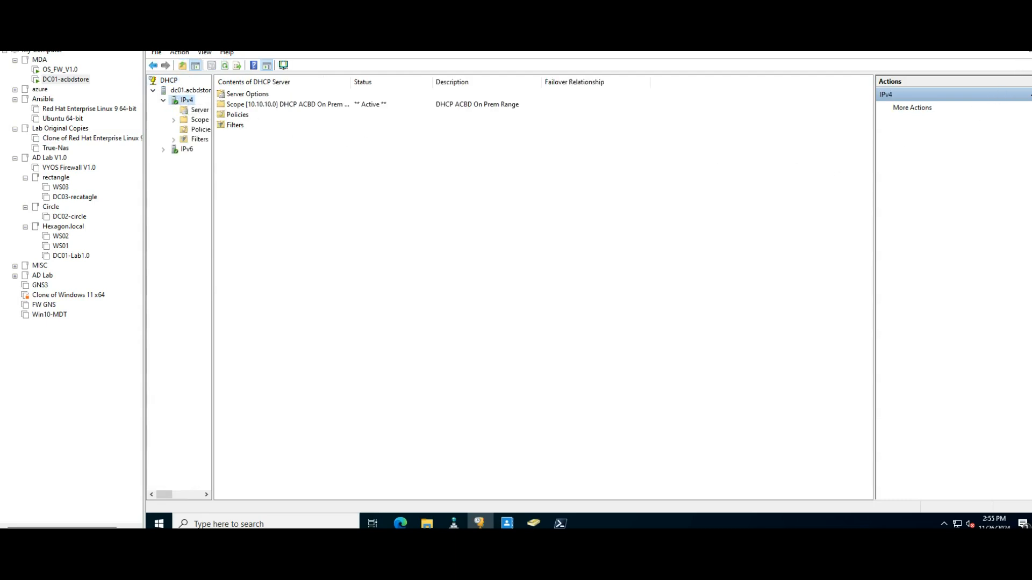
{"action": "left_click", "coordinate": [1026, 42]}
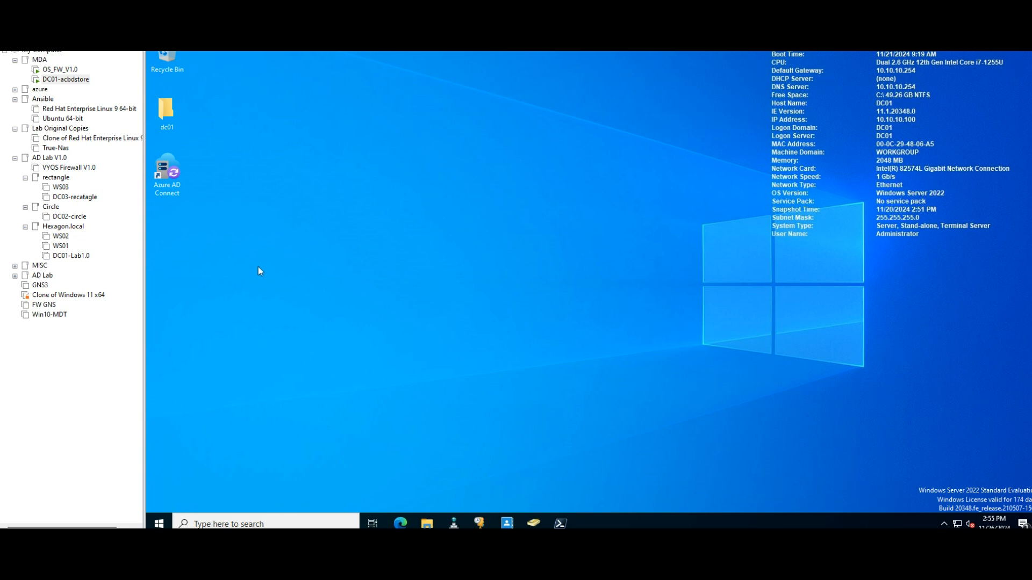
Step: Launch Azure AD Connect from the desktop, agree to the license terms and choose the express settings
{"action": "double_click", "coordinate": [162, 184]}
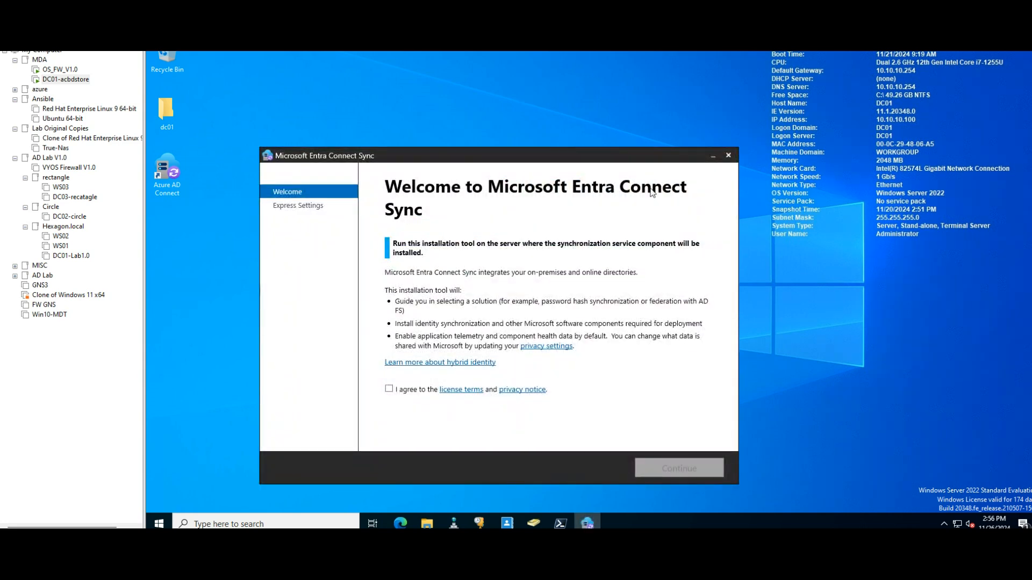
{"action": "left_click_drag", "start_coordinate": [575, 159], "coordinate": [557, 110]}
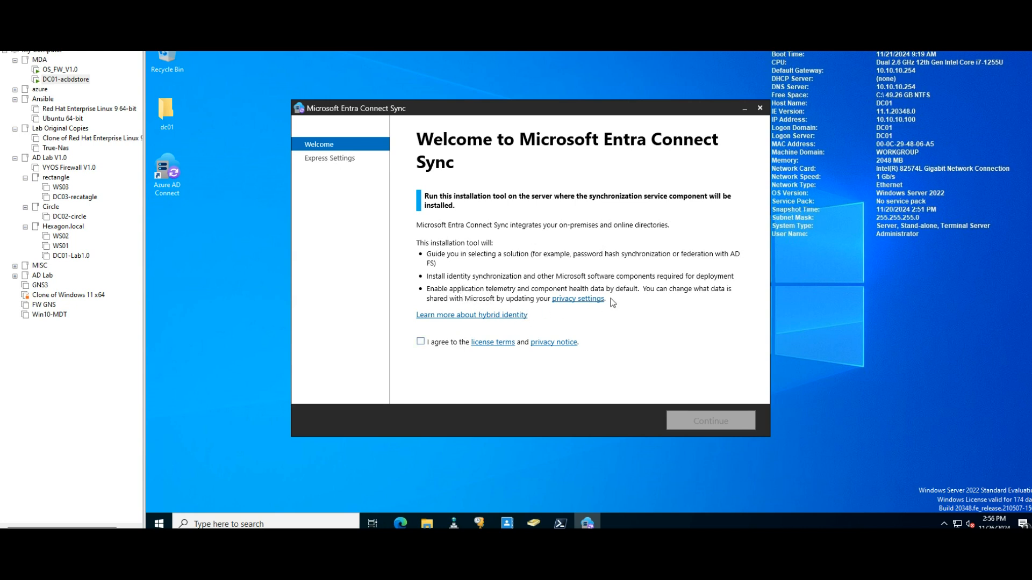
{"action": "left_click", "coordinate": [421, 341]}
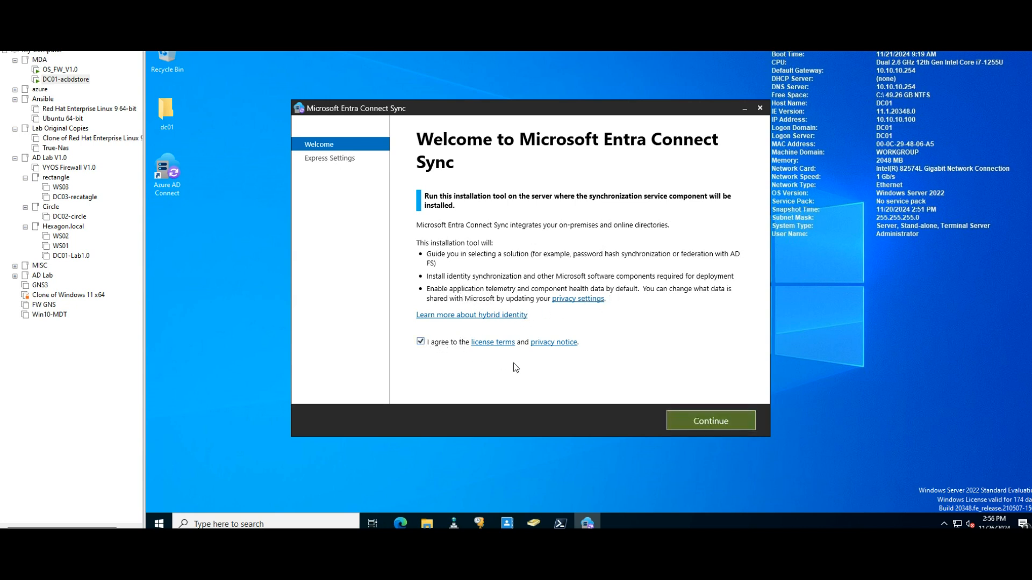
{"action": "left_click", "coordinate": [694, 420]}
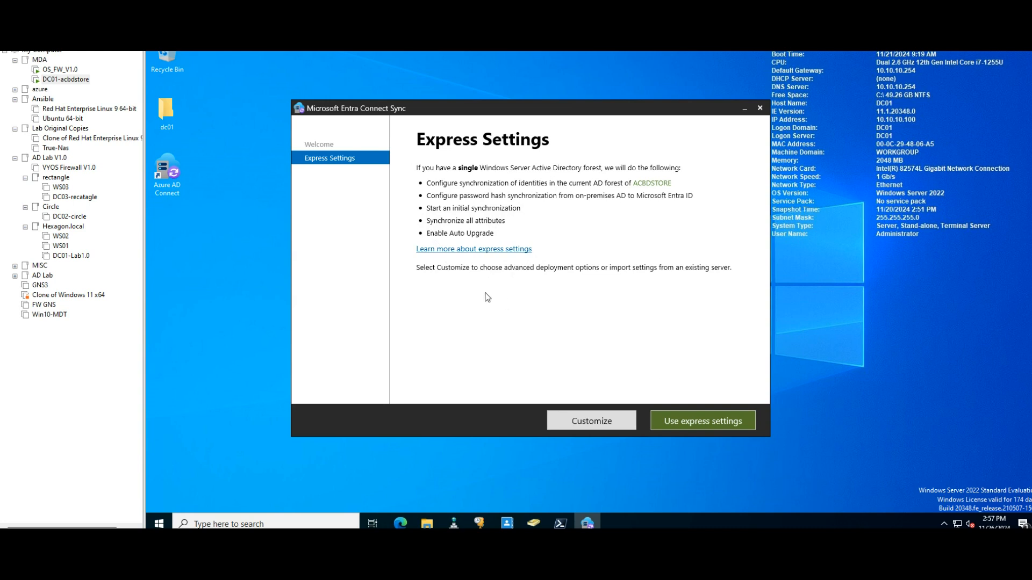
{"action": "left_click", "coordinate": [698, 425]}
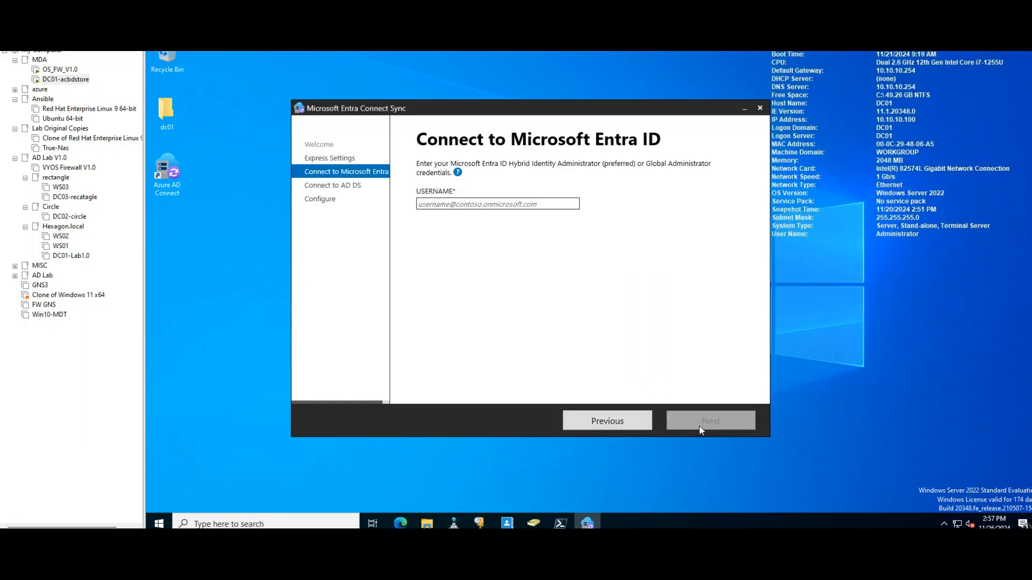
Step: Try to connect to Microsoft Entra ID with the sync administrator's username and dismiss the Internet Explorer security block
{"action": "mouse_move", "coordinate": [469, 170]}
{"action": "left_click", "coordinate": [431, 203]}
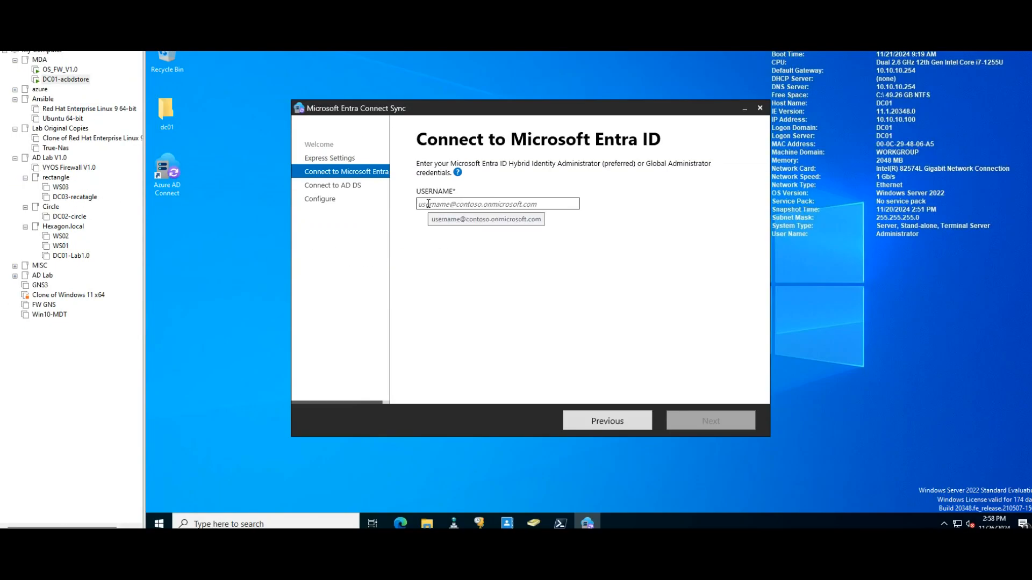
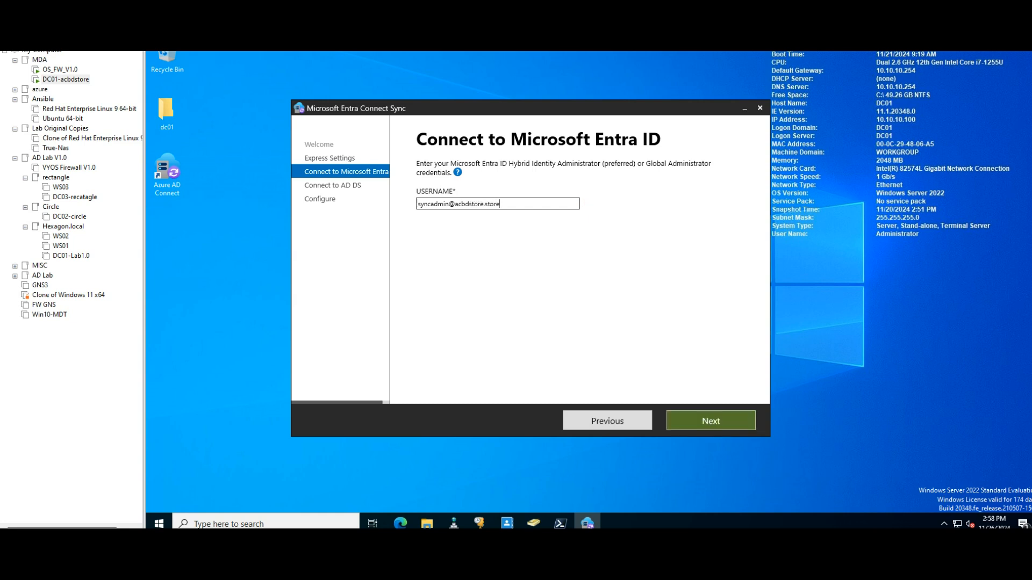
{"action": "left_click", "coordinate": [721, 418]}
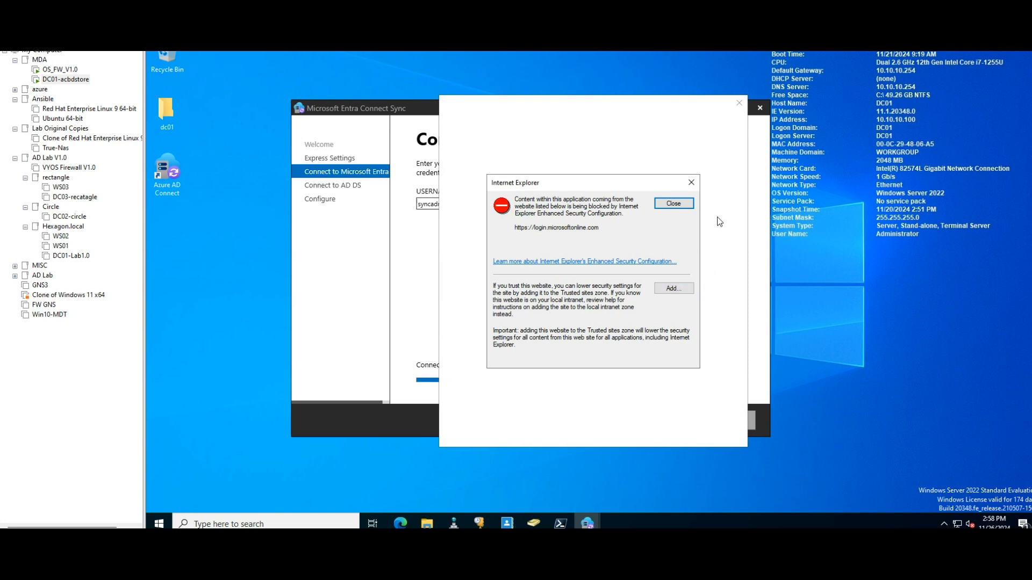
{"action": "left_click", "coordinate": [673, 204]}
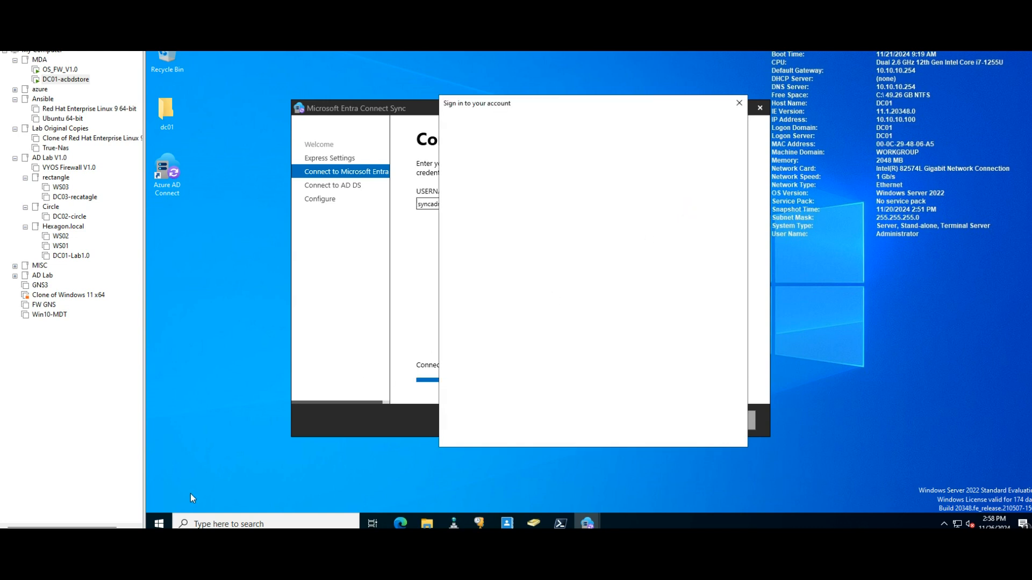
Step: In Server Manager, turn off IE Enhanced Security Configuration for both Administrators and Users on the local server
{"action": "left_click", "coordinate": [158, 523]}
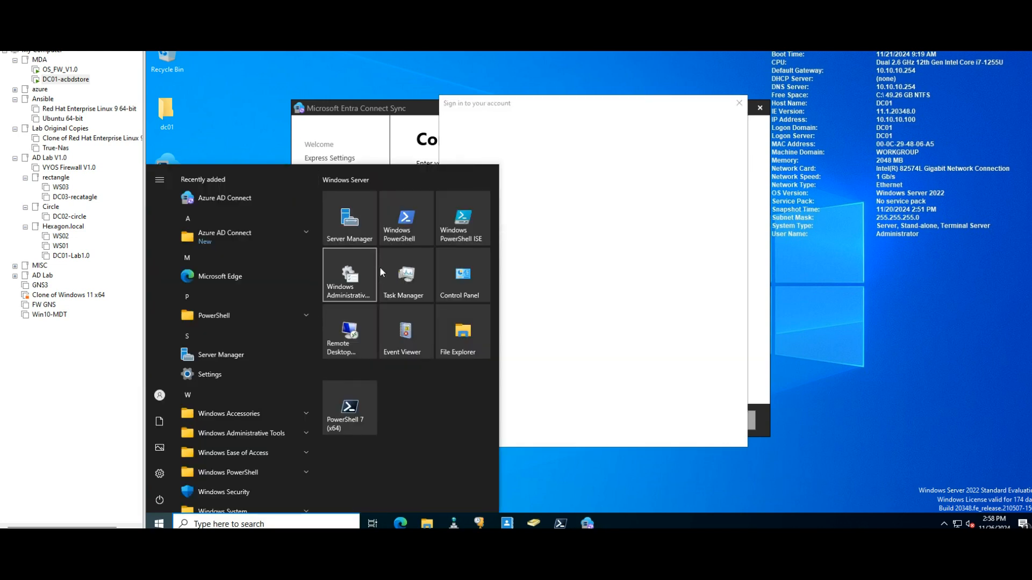
{"action": "left_click", "coordinate": [351, 230]}
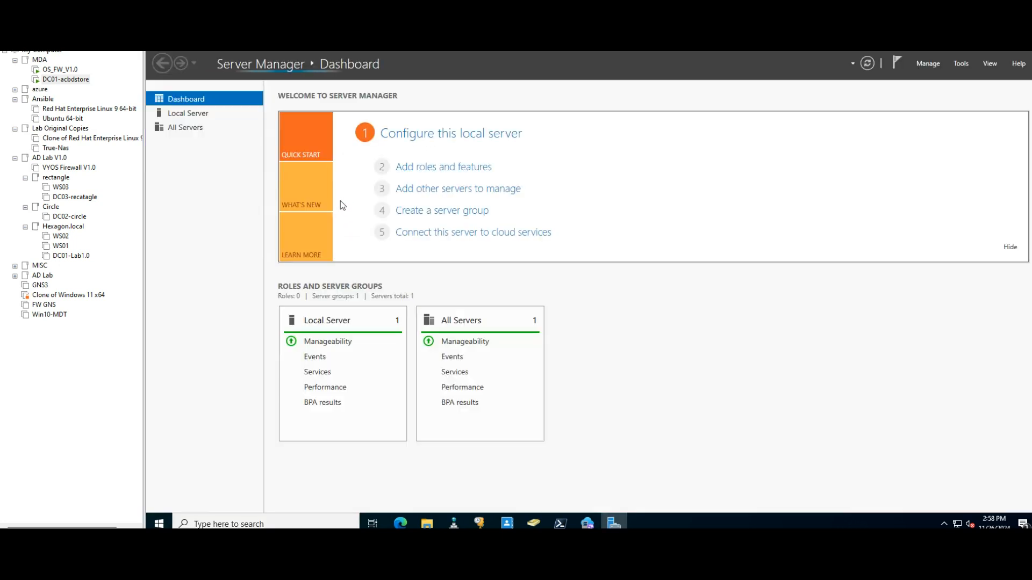
{"action": "left_click", "coordinate": [189, 115]}
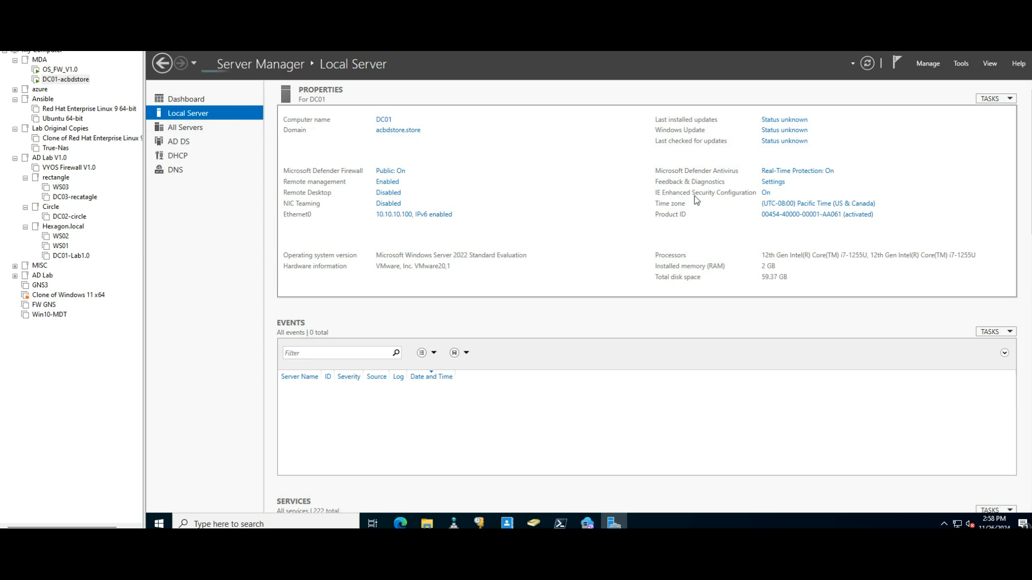
{"action": "left_click", "coordinate": [765, 194]}
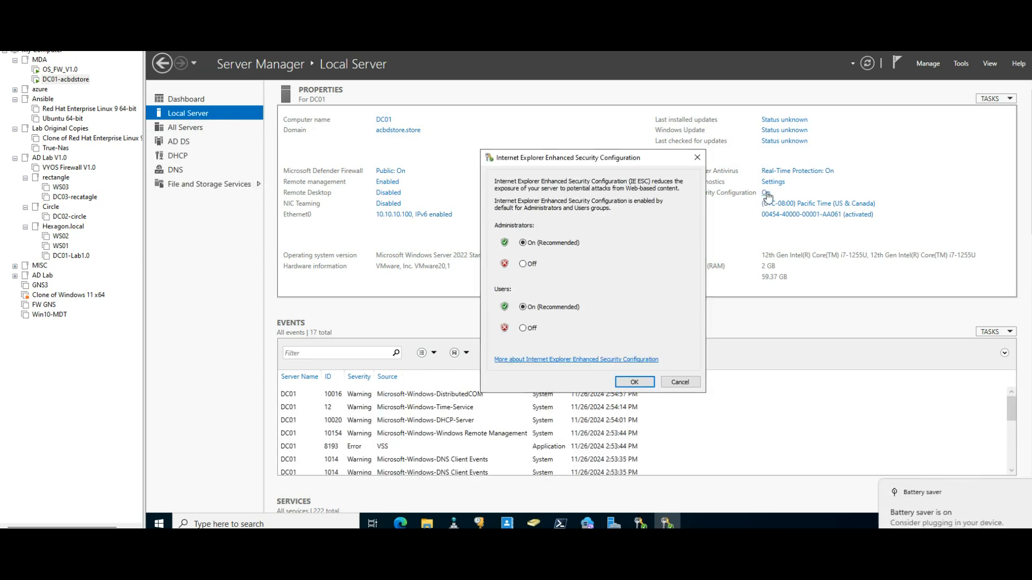
{"action": "left_click", "coordinate": [522, 264]}
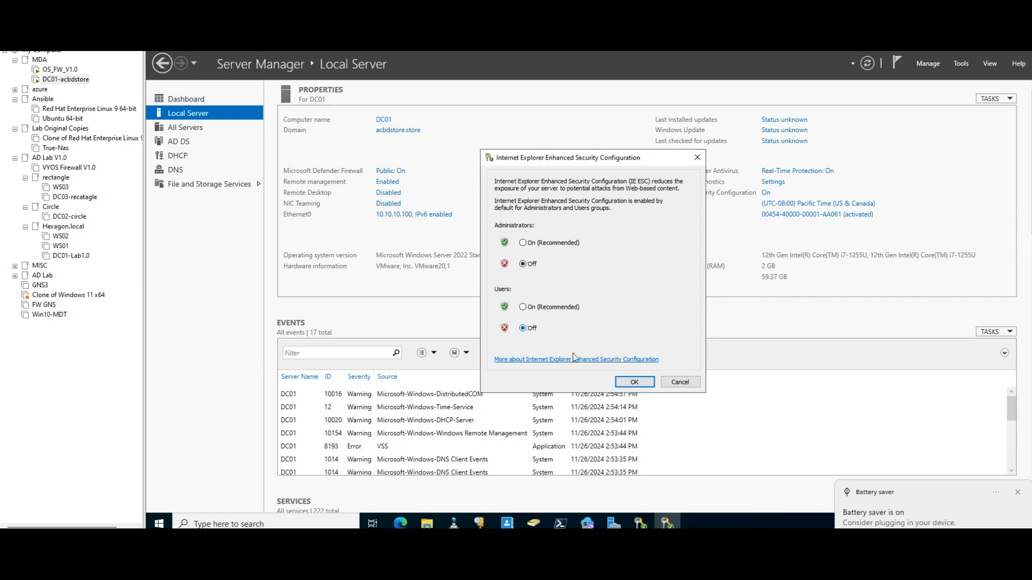
{"action": "left_click", "coordinate": [627, 384]}
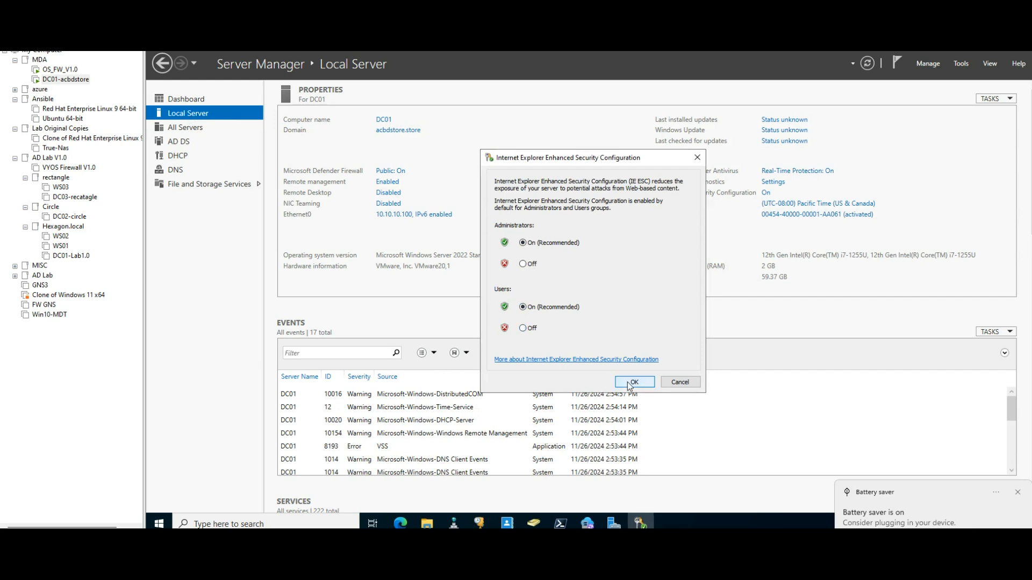
{"action": "left_click", "coordinate": [523, 328]}
{"action": "left_click", "coordinate": [627, 382]}
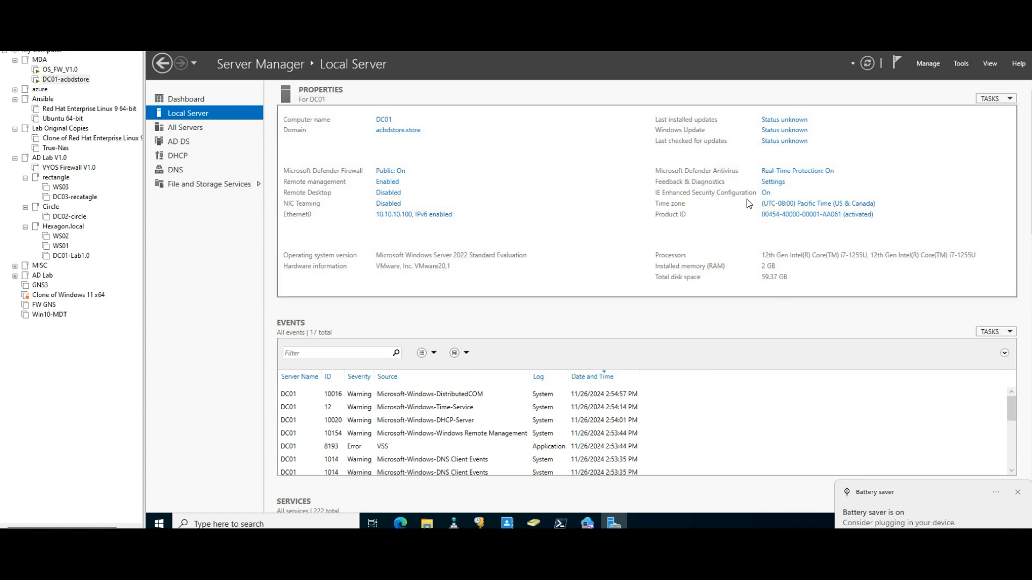
{"action": "left_click", "coordinate": [766, 195]}
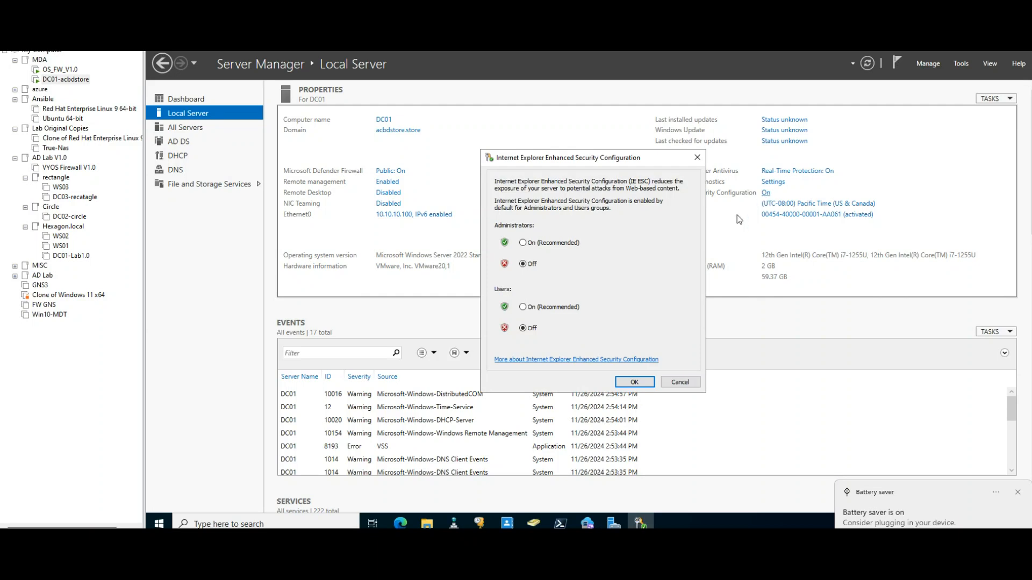
{"action": "left_click", "coordinate": [630, 383]}
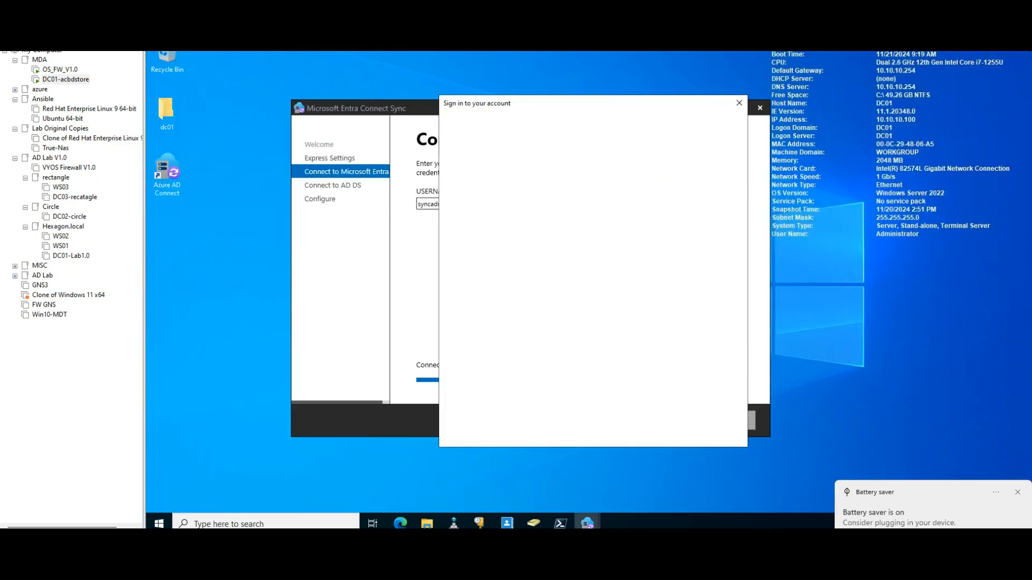
{"action": "left_click", "coordinate": [743, 108]}
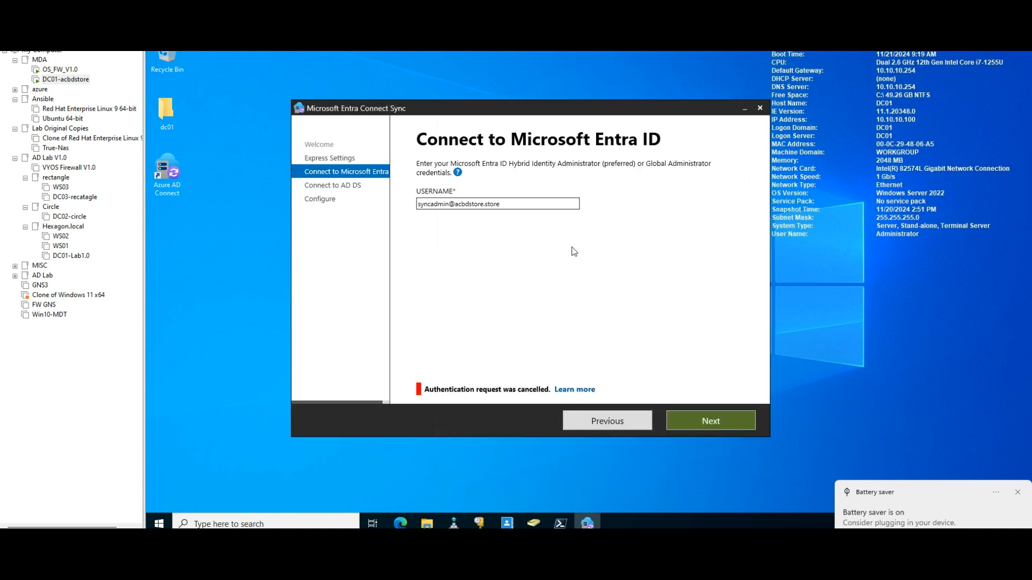
{"action": "left_click", "coordinate": [705, 419]}
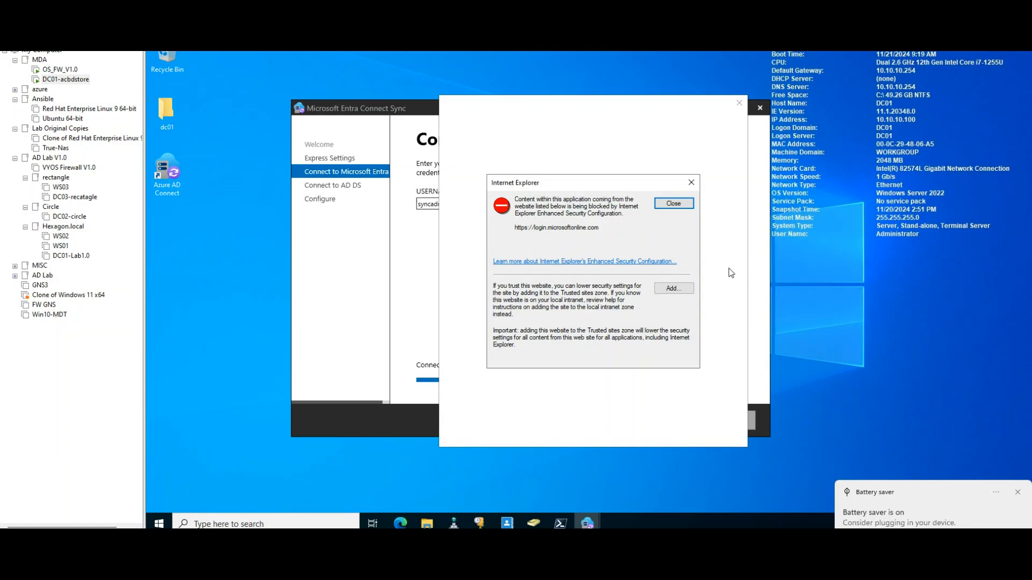
{"action": "left_click", "coordinate": [669, 289]}
{"action": "left_click", "coordinate": [669, 263]}
{"action": "left_click", "coordinate": [669, 362]}
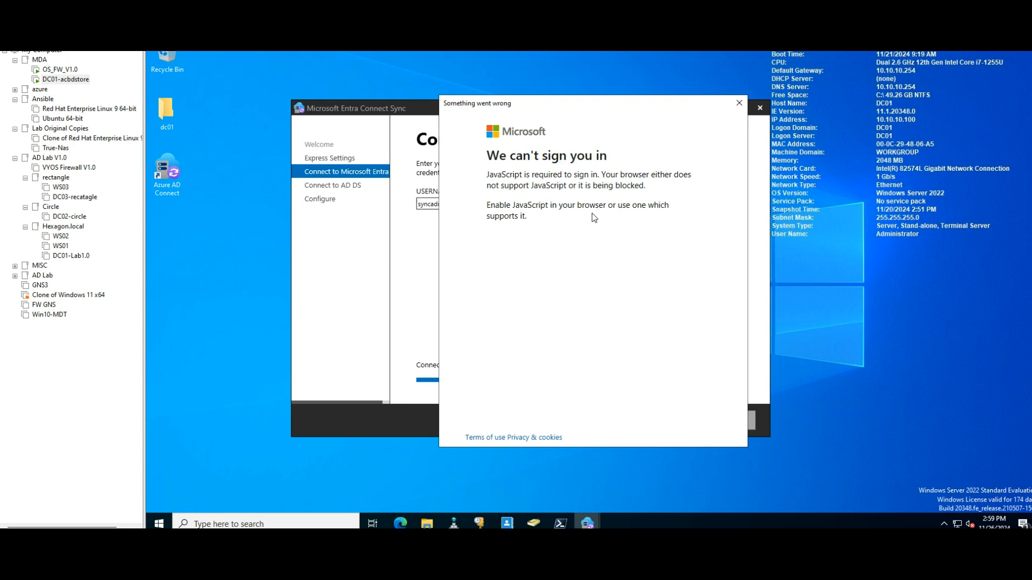
Step: Close the sign-in window and the Entra Connect Sync wizard, and relaunch Azure AD Connect from the desktop
{"action": "left_click", "coordinate": [738, 104]}
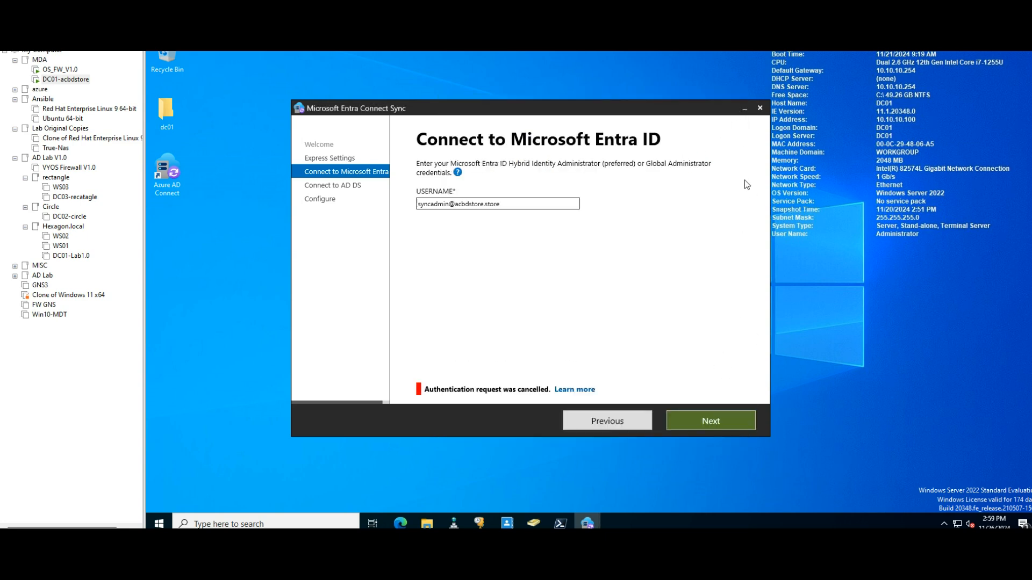
{"action": "left_click", "coordinate": [759, 108]}
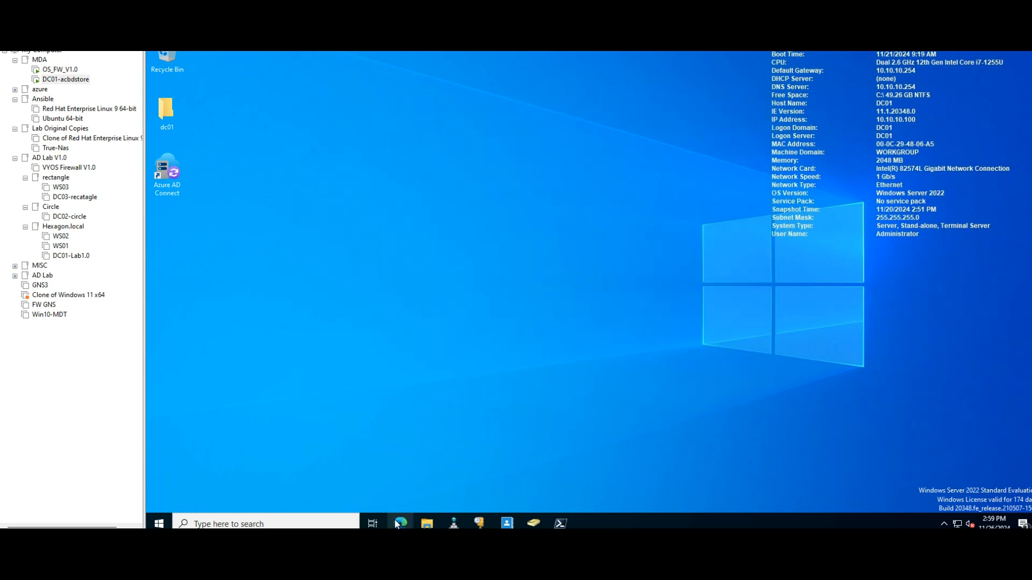
{"action": "left_click", "coordinate": [167, 173]}
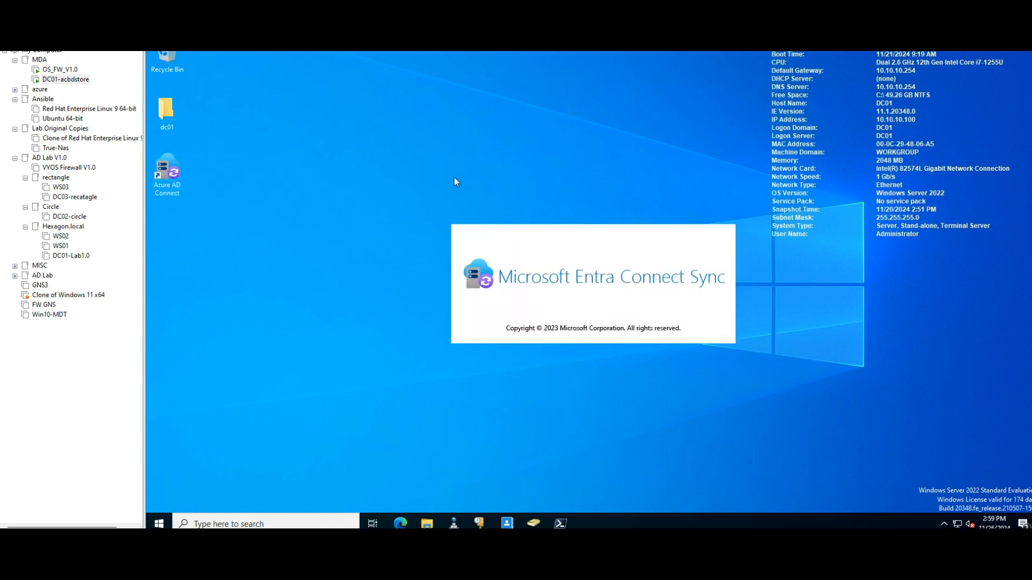
Step: Choose express settings and submit the sync administrator's username to connect to Microsoft Entra ID
{"action": "left_click", "coordinate": [659, 458]}
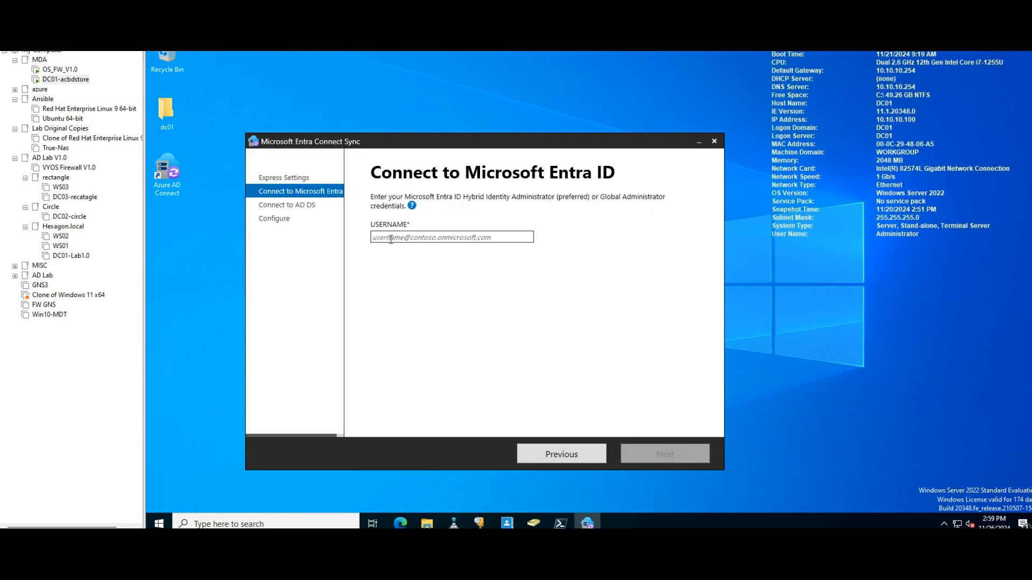
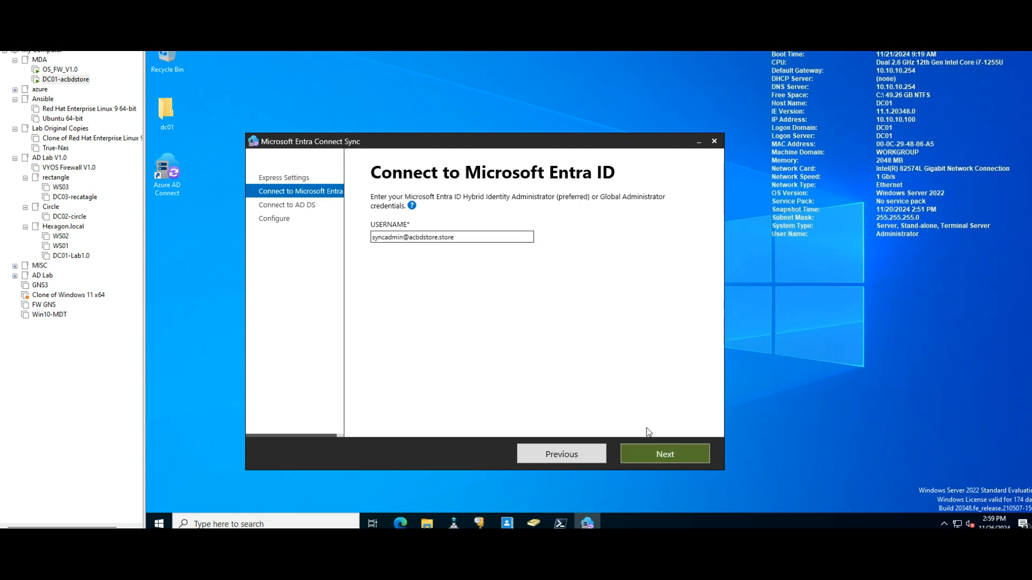
{"action": "left_click", "coordinate": [669, 456]}
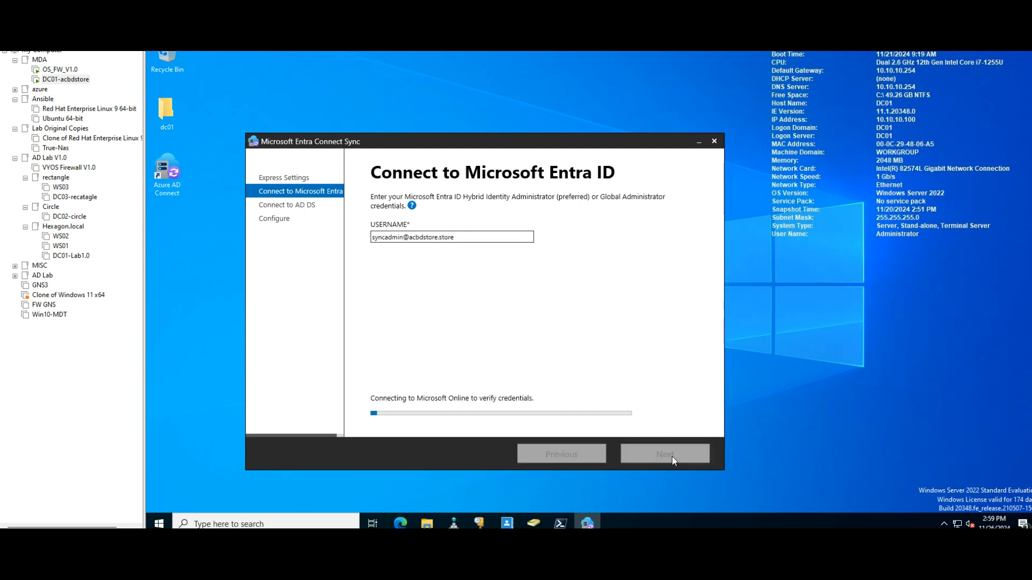
{"action": "left_click_drag", "start_coordinate": [542, 144], "coordinate": [619, 98]}
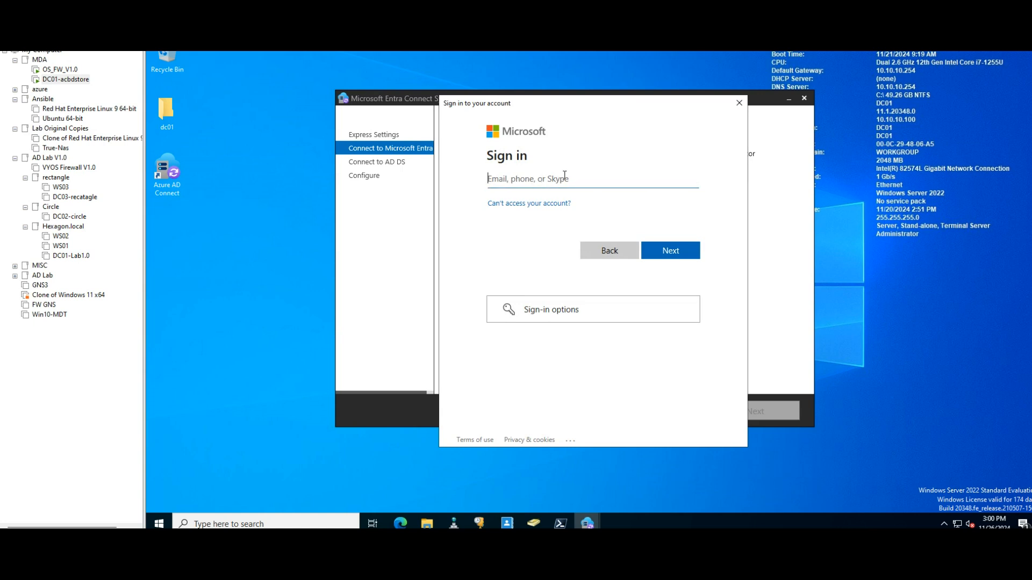
Step: Enter the sync administrator's e-mail in the Microsoft sign-in window and continue to the password prompt
{"action": "type", "text": "ad"}
{"action": "key", "text": "BackSpace"}
{"action": "left_click", "coordinate": [675, 253]}
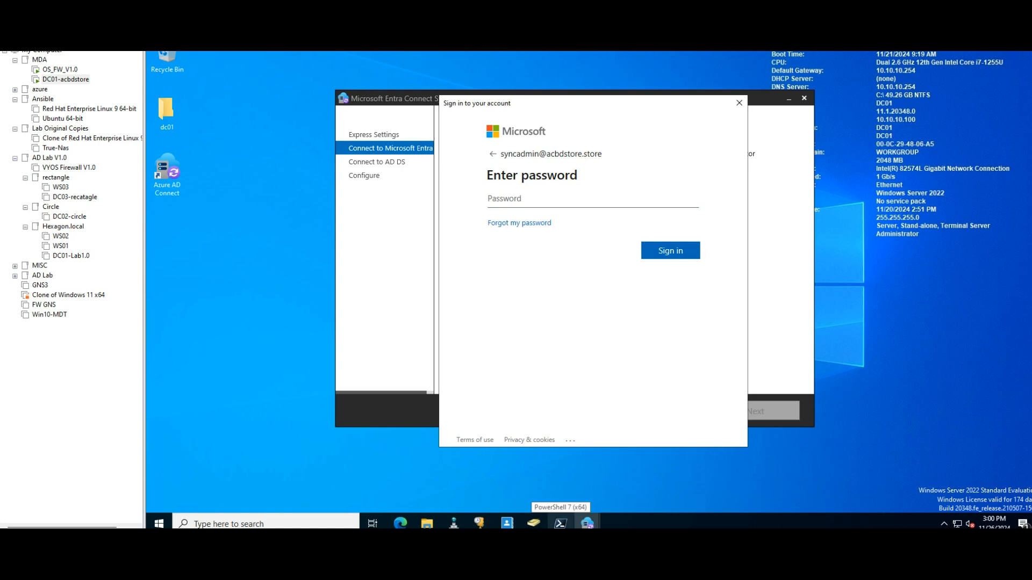
Step: Enter the sync administrator's account password and sign in to Microsoft Entra ID
{"action": "key", "text": "ctrl+v"}
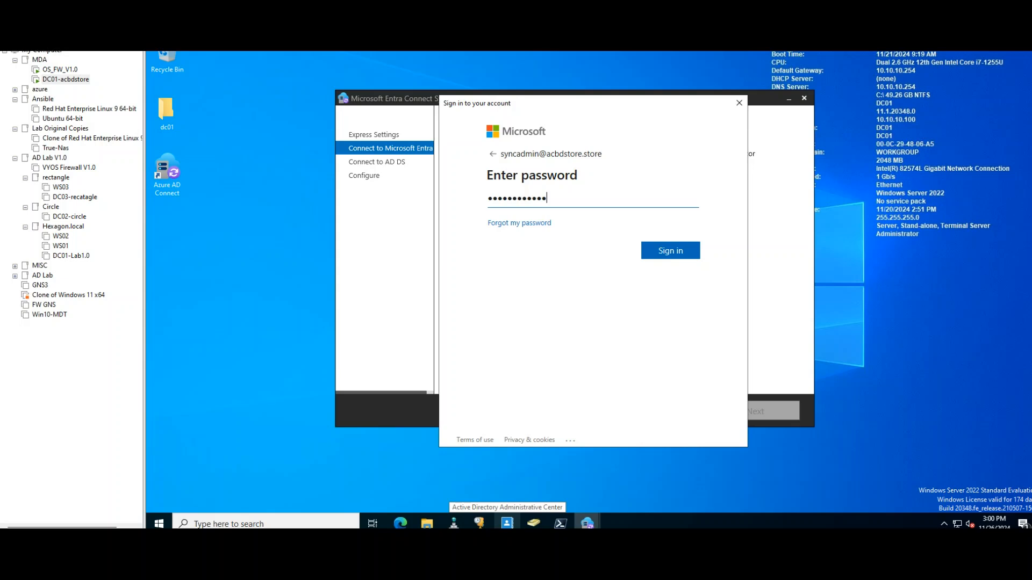
{"action": "left_click", "coordinate": [678, 251]}
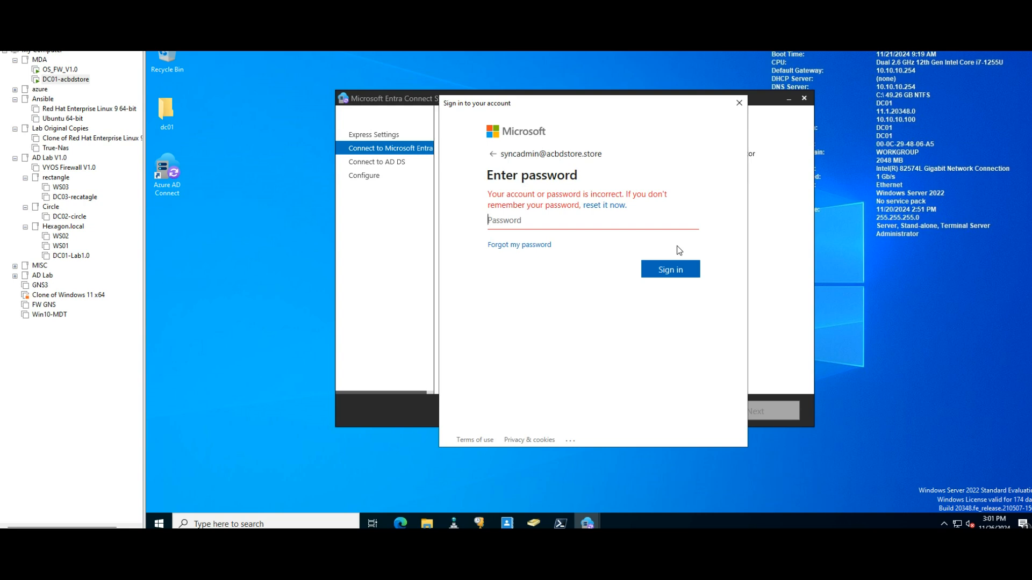
{"action": "type", "text": "••••••••••••"}
{"action": "left_click", "coordinate": [671, 270]}
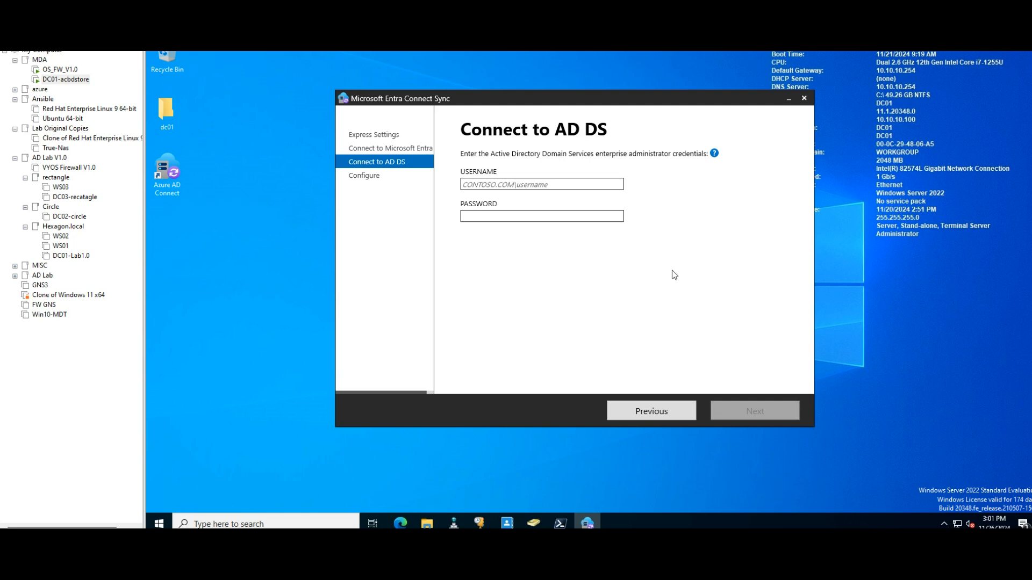
Step: Connect to AD DS as ACBDSTORE\administrator with the enterprise administrator's password
{"action": "mouse_move", "coordinate": [715, 154]}
{"action": "type", "text": "acbd"}
{"action": "type", "text": "store\\administrator"}
{"action": "left_click", "coordinate": [474, 218]}
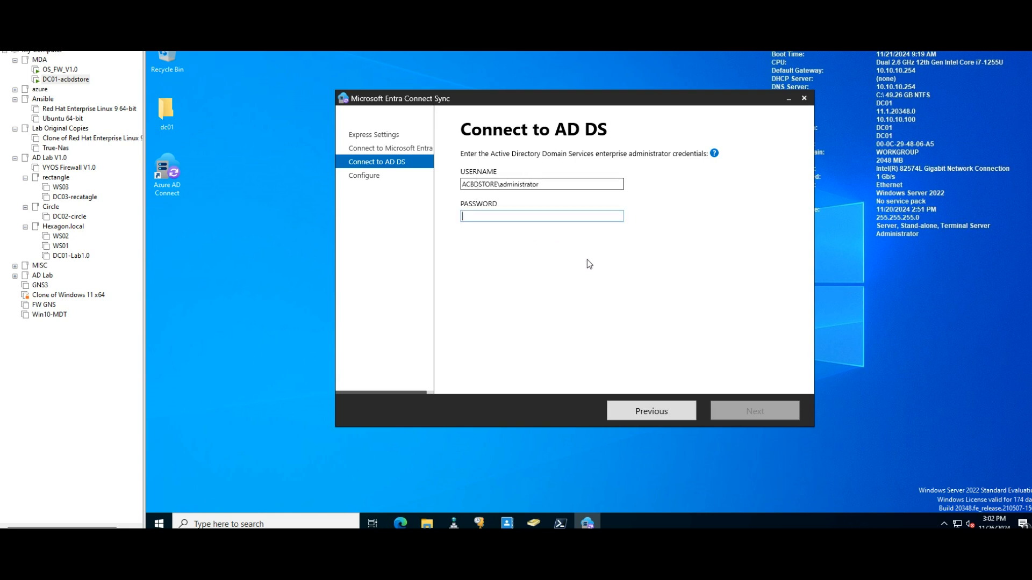
{"action": "type", "text": "••••••••••••"}
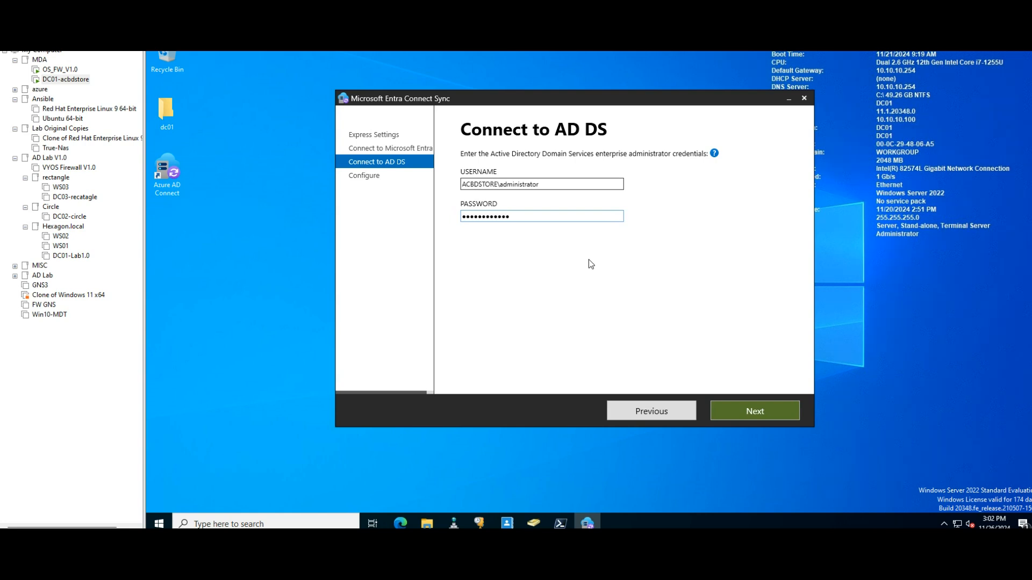
{"action": "left_click", "coordinate": [758, 414]}
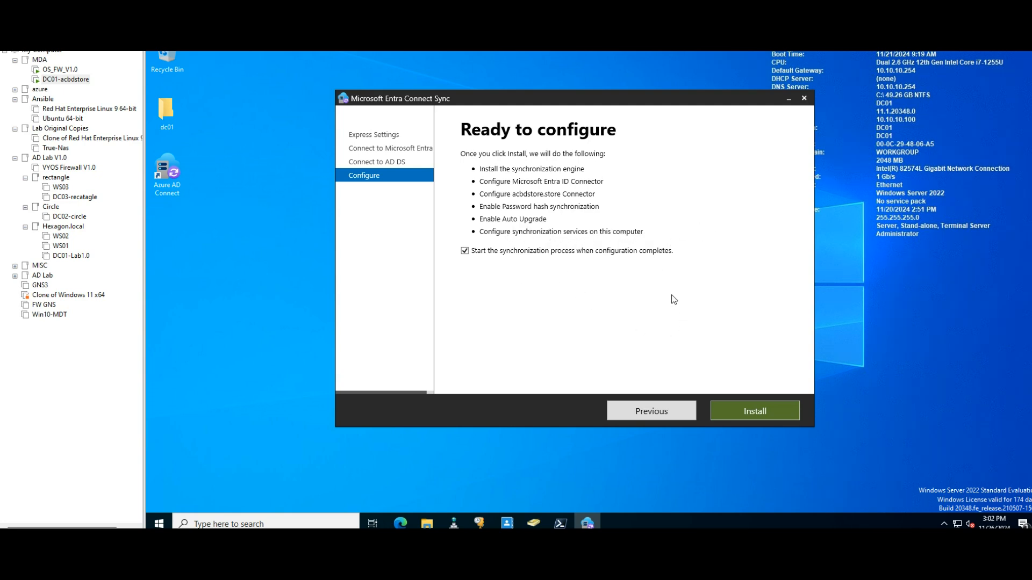
Step: Install the configuration with synchronization set to start on completion, and exit the Entra Connect Sync wizard once it finishes
{"action": "left_click", "coordinate": [771, 411]}
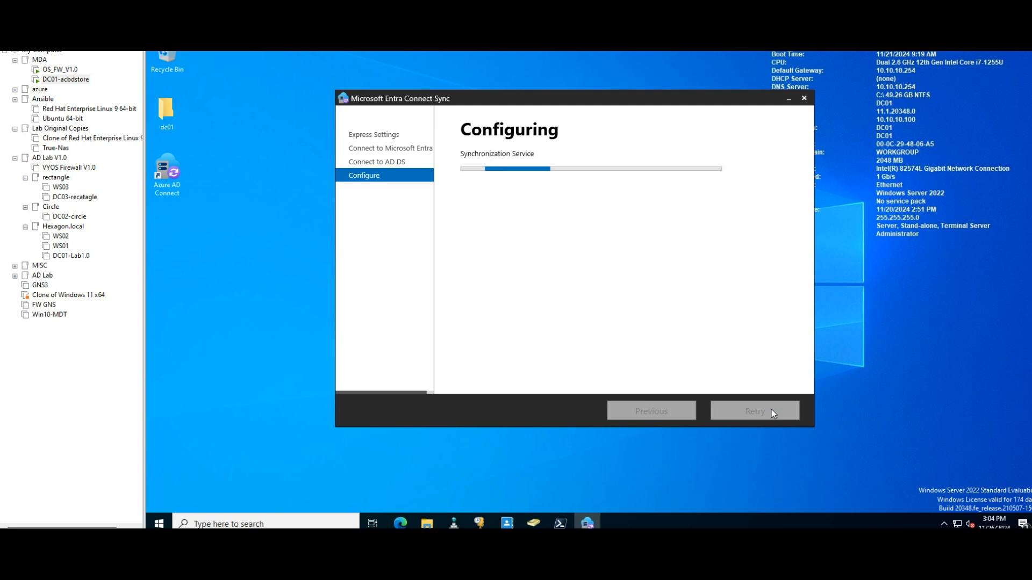
{"action": "mouse_move", "coordinate": [586, 522]}
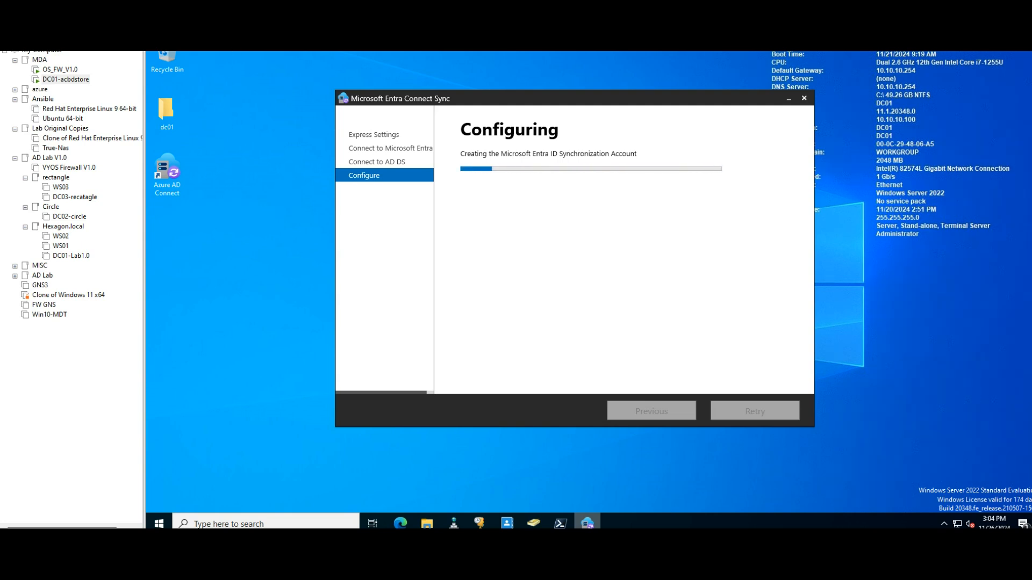
{"action": "left_click", "coordinate": [60, 70]}
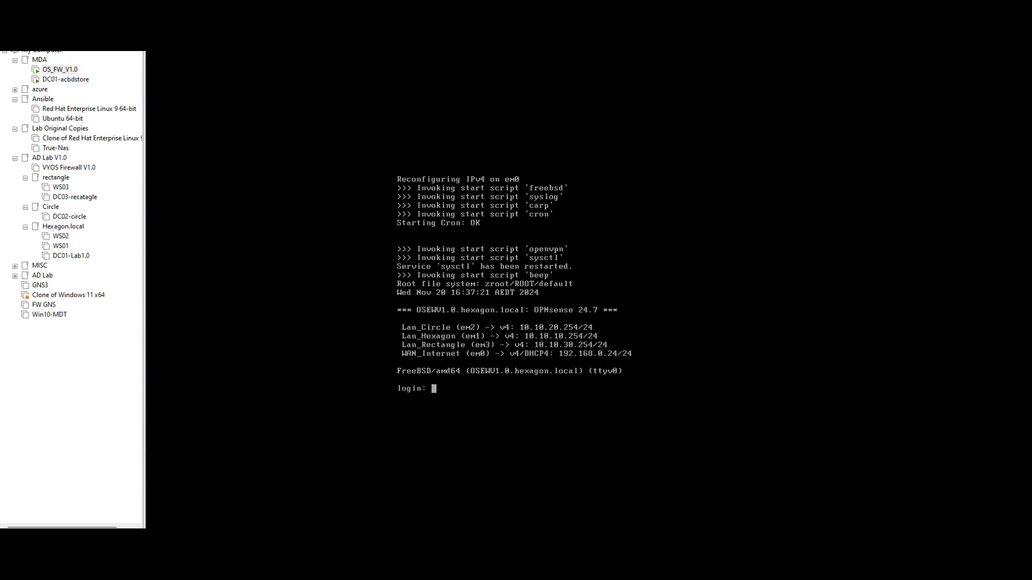
{"action": "left_click", "coordinate": [66, 79]}
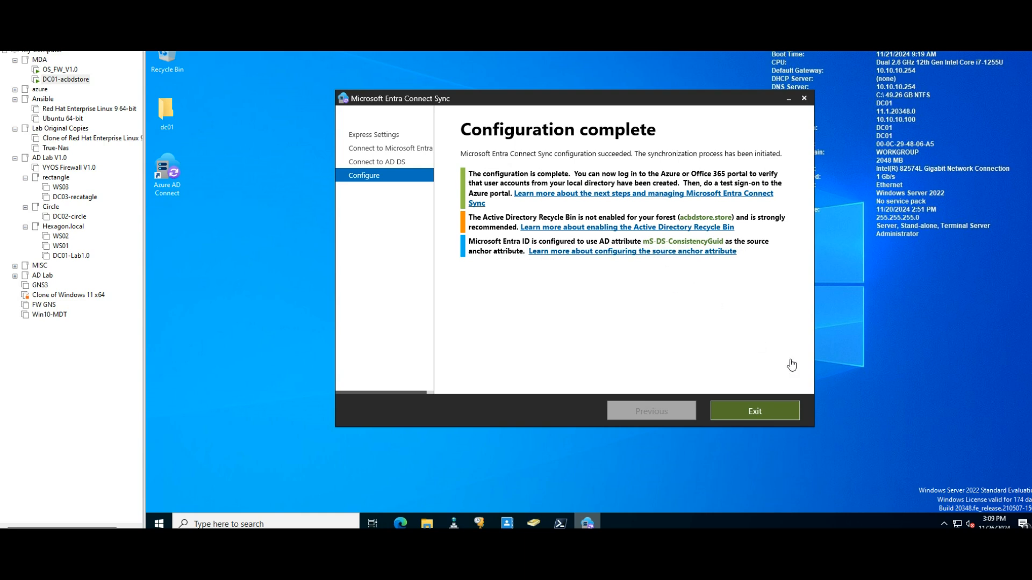
{"action": "left_click", "coordinate": [757, 411]}
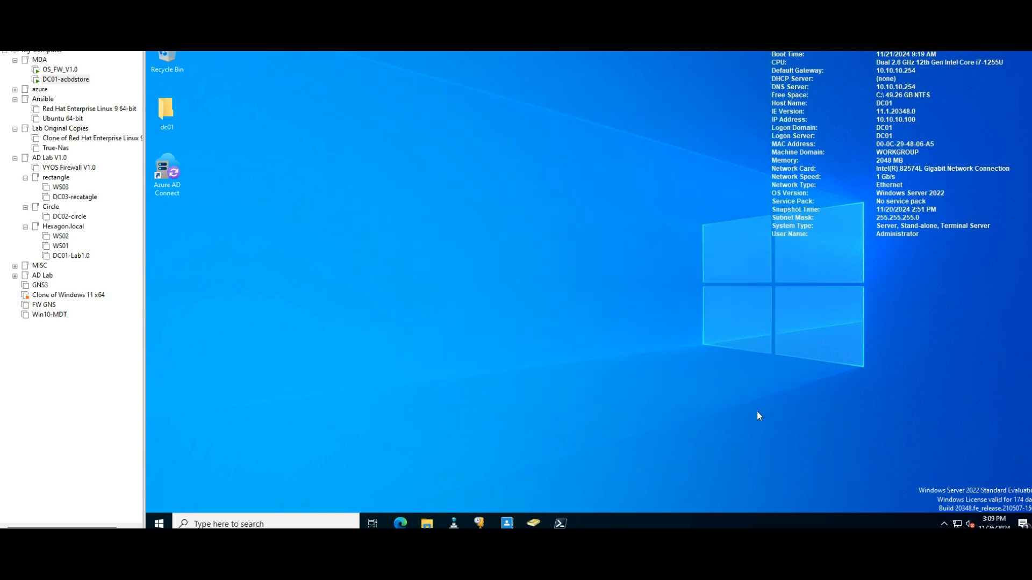